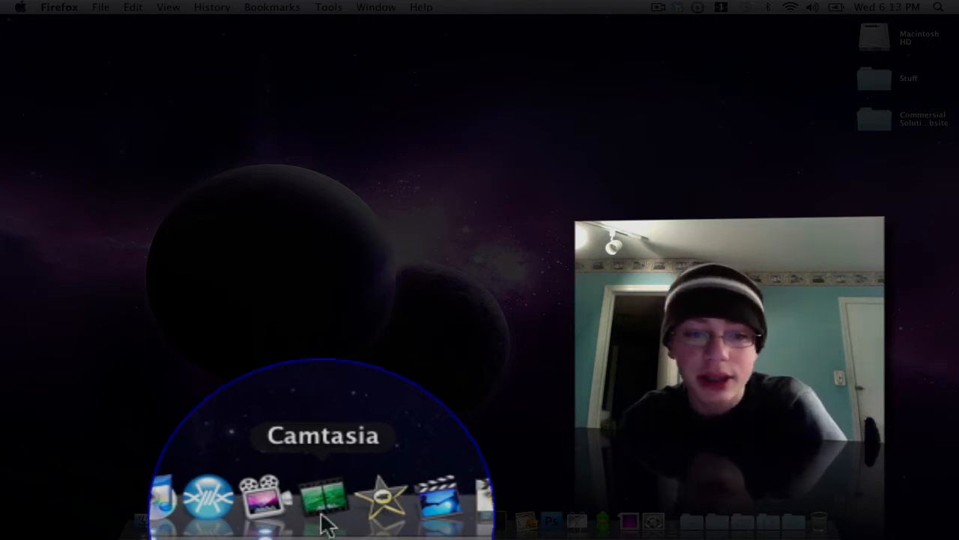
# - Launch Camtasia's recording window and turn the camera off
pyautogui.click(326, 519)
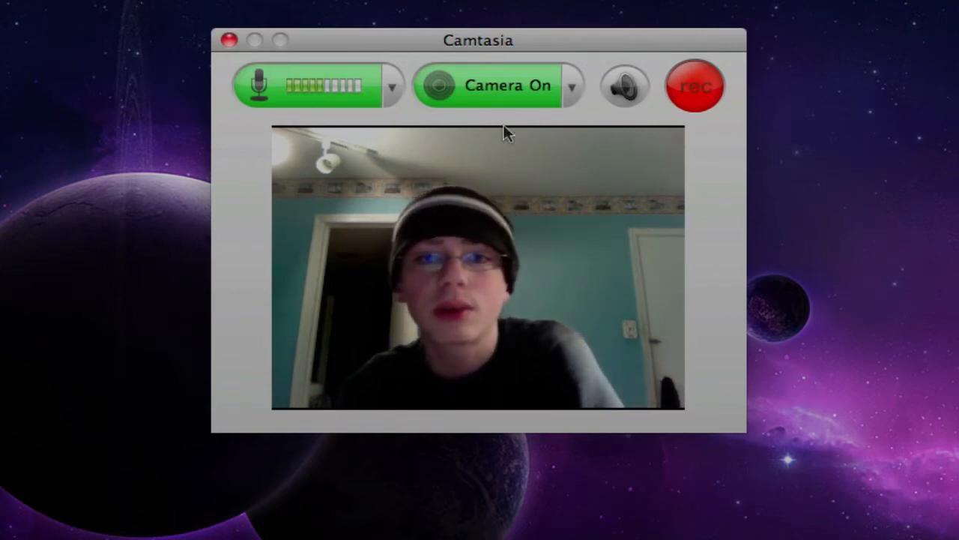
pyautogui.click(570, 89)
pyautogui.click(601, 125)
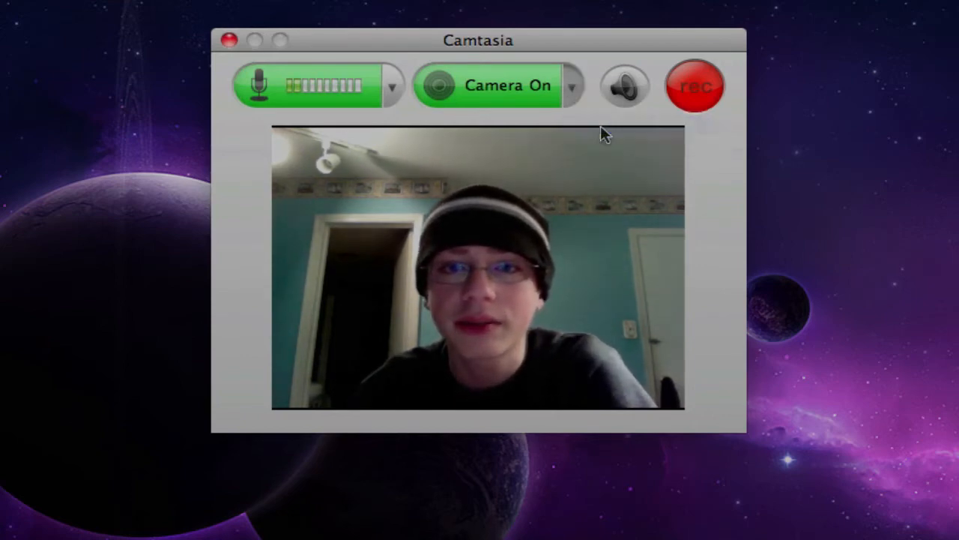
pyautogui.click(507, 86)
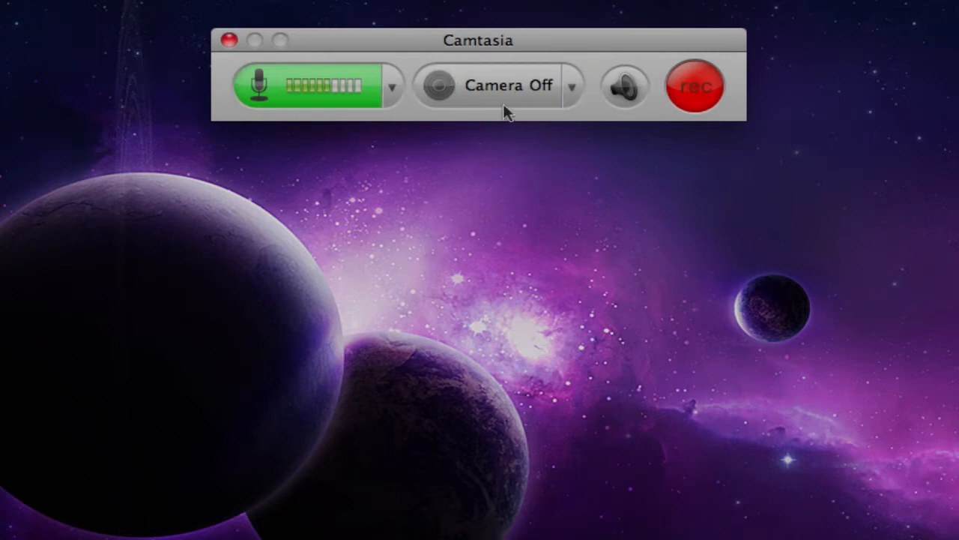
# - Examine the recorder's available microphone and camera sources and its system audio option
pyautogui.click(392, 88)
pyautogui.click(393, 122)
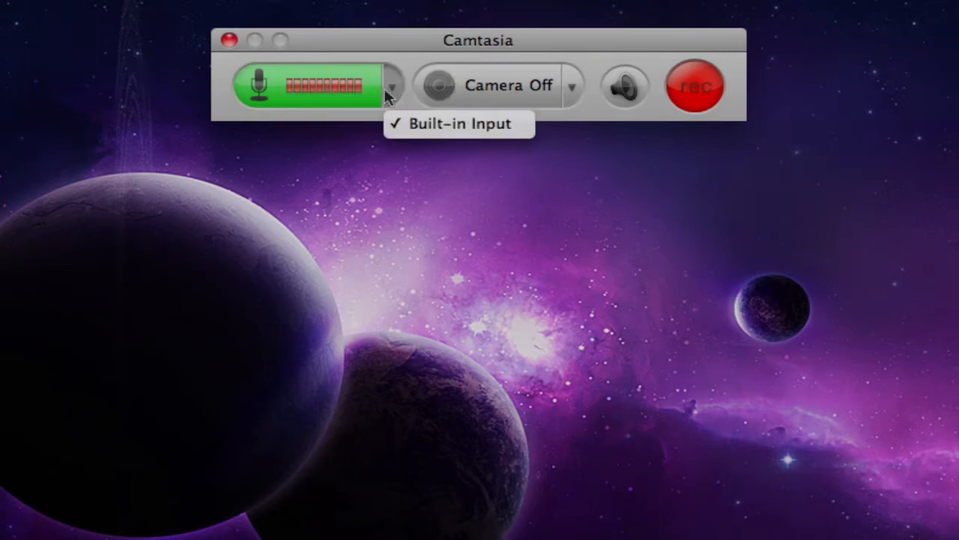
pyautogui.click(572, 88)
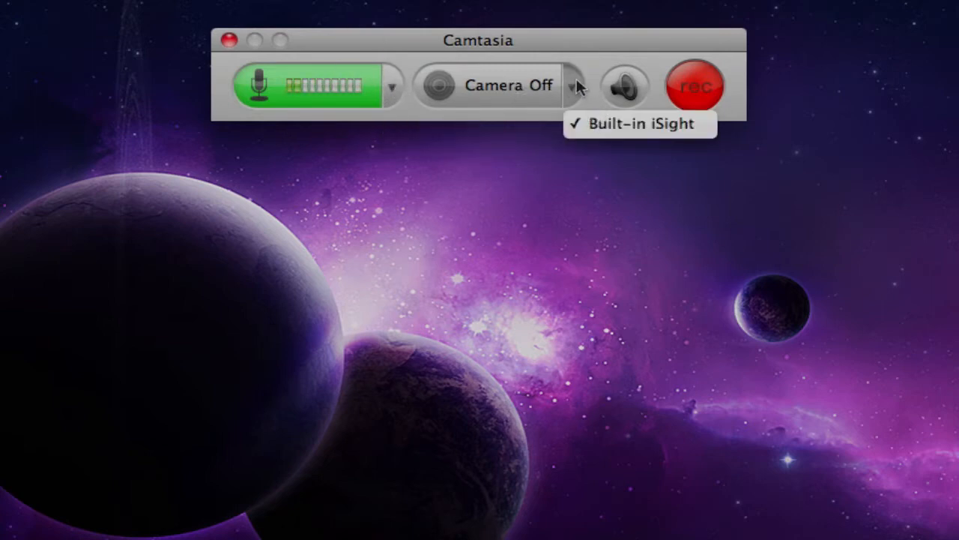
pyautogui.click(576, 88)
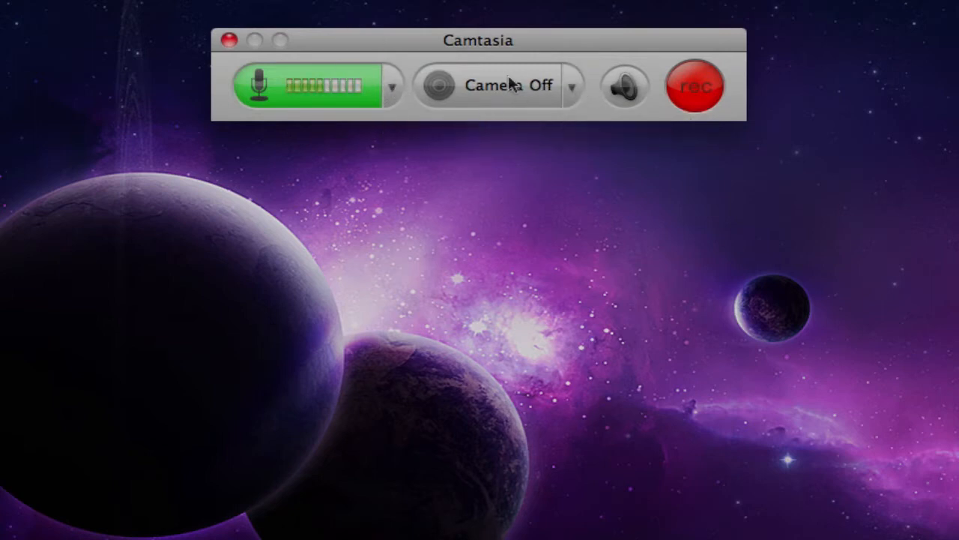
pyautogui.click(613, 90)
pyautogui.click(616, 87)
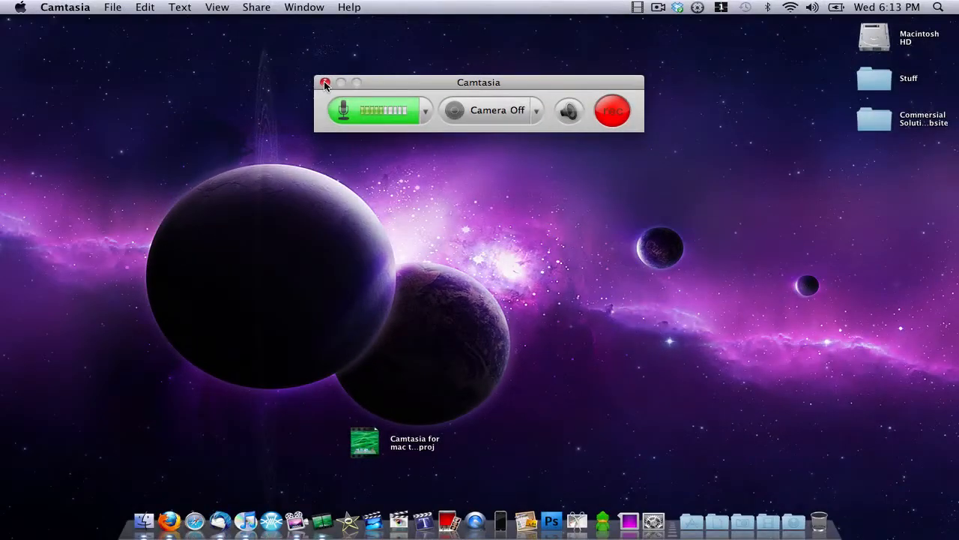
# - Close the recording window and open the "Camtasia for mac test.cmproj" project from the desktop
pyautogui.click(244, 47)
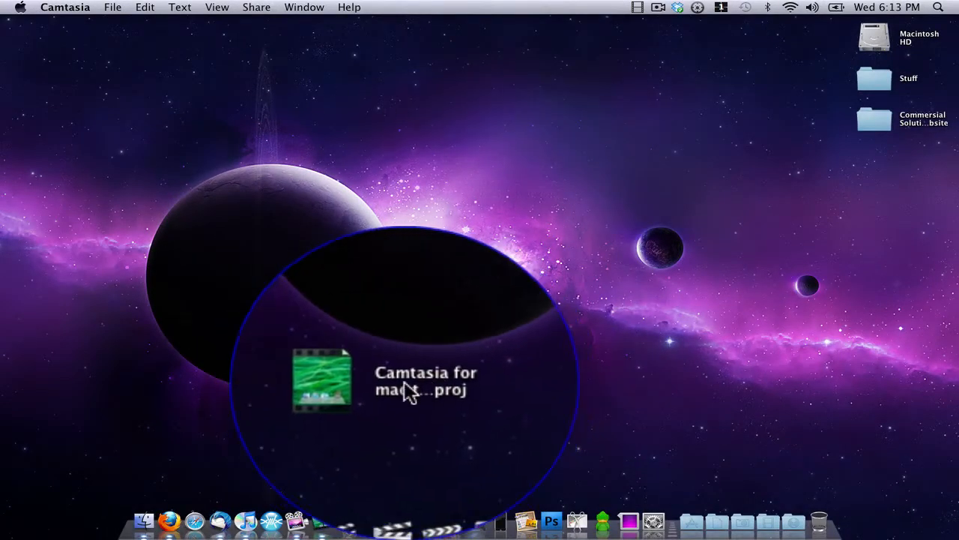
pyautogui.click(365, 382)
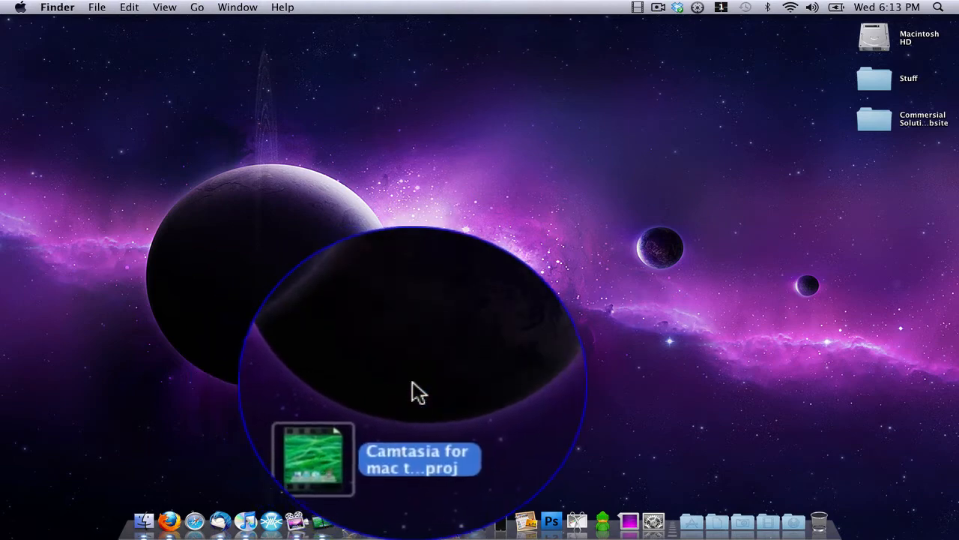
pyautogui.click(413, 382)
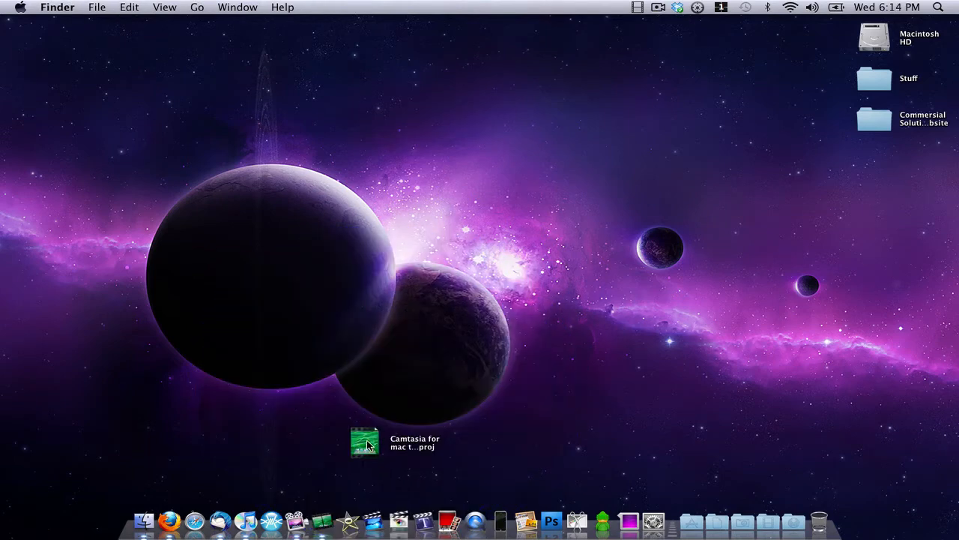
pyautogui.doubleClick(369, 439)
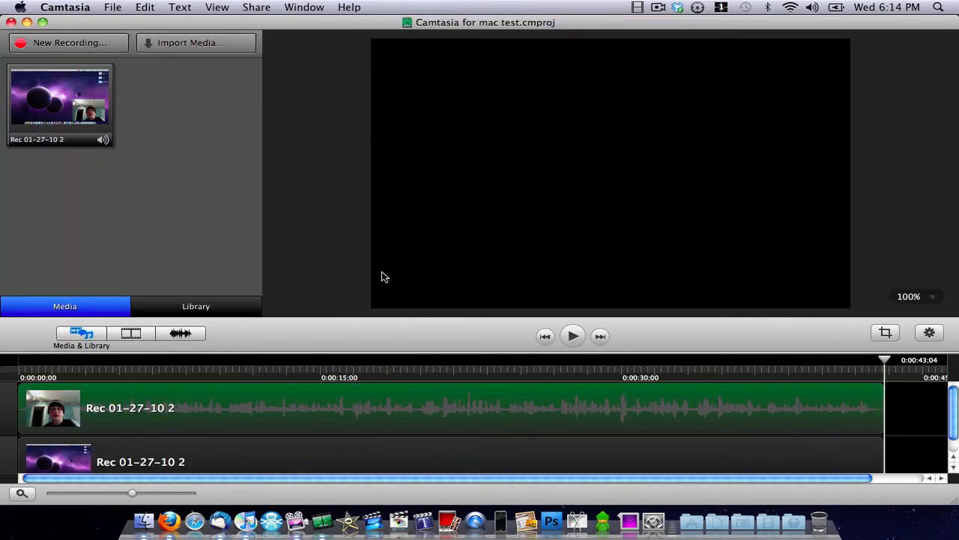
# - Select the screen recording clip in the timeline and return the playhead to the start of the project
pyautogui.click(785, 402)
pyautogui.click(784, 442)
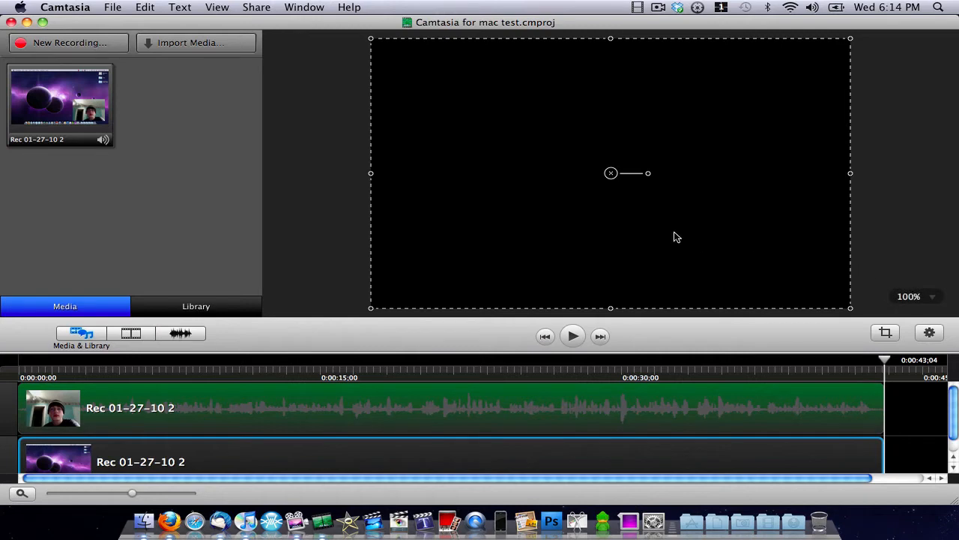
pyautogui.scroll(-1, 596, 234)
pyautogui.scroll(2, 596, 234)
pyautogui.scroll(-1, 596, 234)
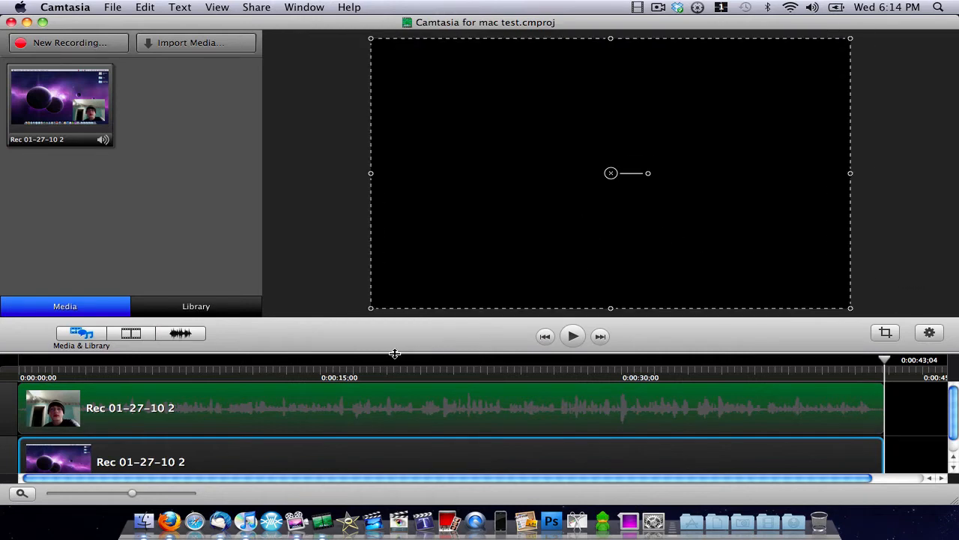
pyautogui.scroll(-1, 237, 426)
pyautogui.press('Home')
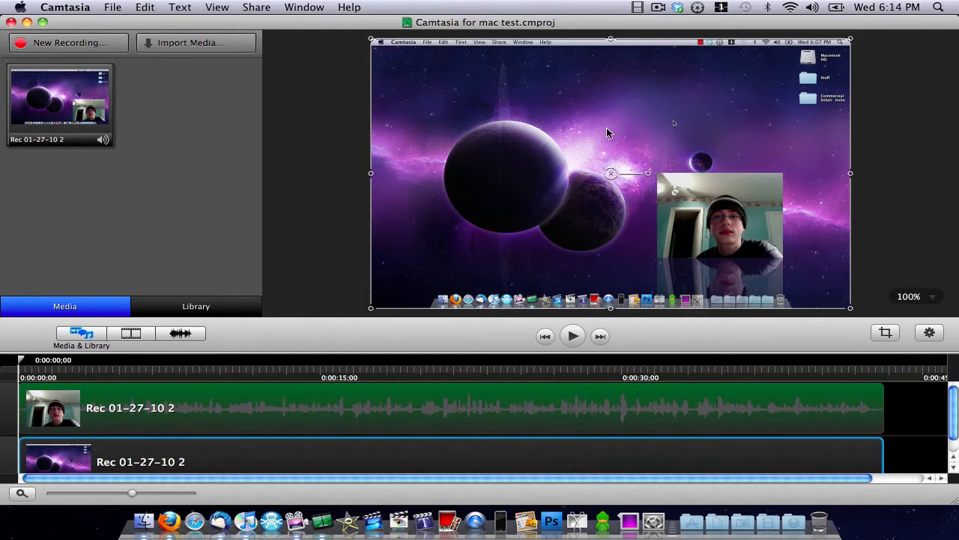
# - Select the webcam video and the screen recording in turn on the canvas, and examine their timeline tracks
pyautogui.click(740, 228)
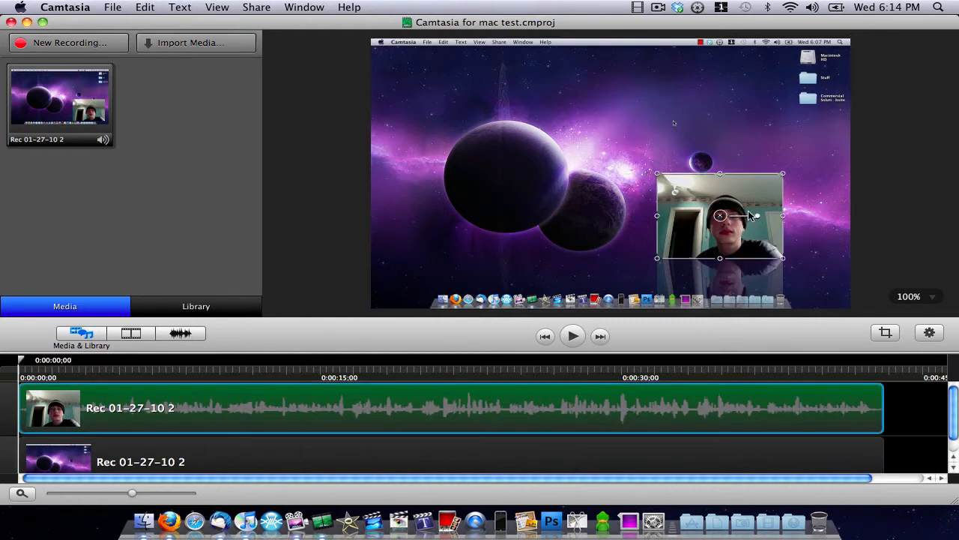
pyautogui.click(620, 199)
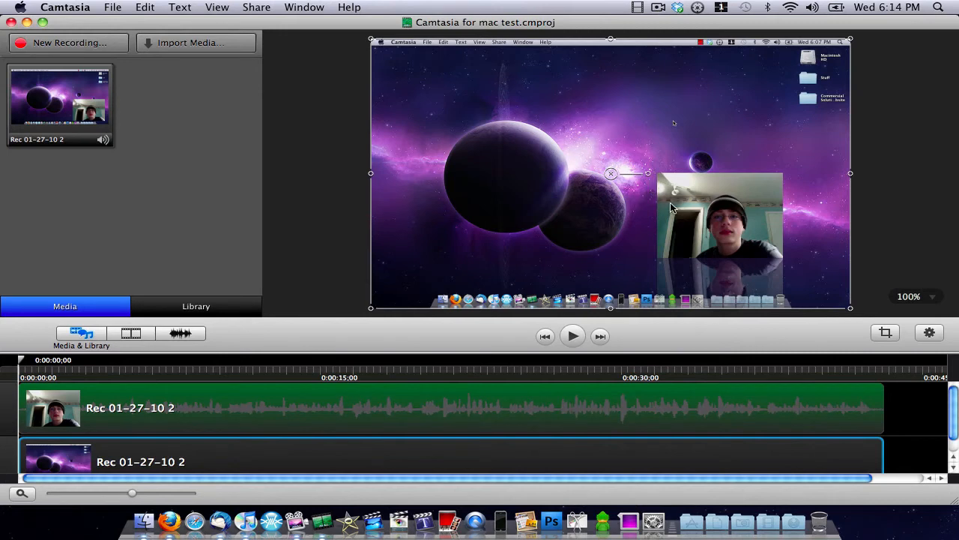
pyautogui.scroll(-2, 330, 405)
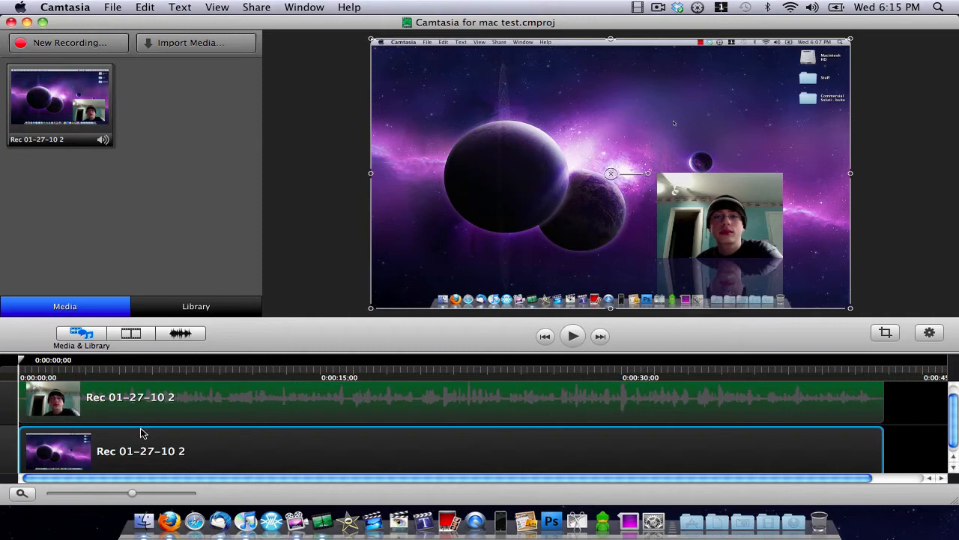
pyautogui.scroll(-1, 150, 436)
pyautogui.scroll(3, 188, 448)
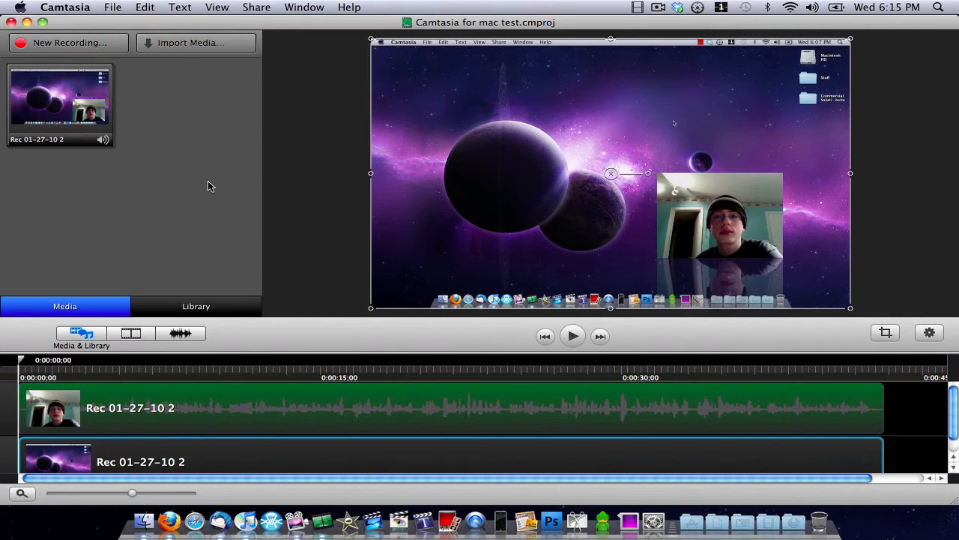
# - Examine the library's text, arrow, speech bubble, square and thought bubble items, then return to the project media
pyautogui.click(177, 304)
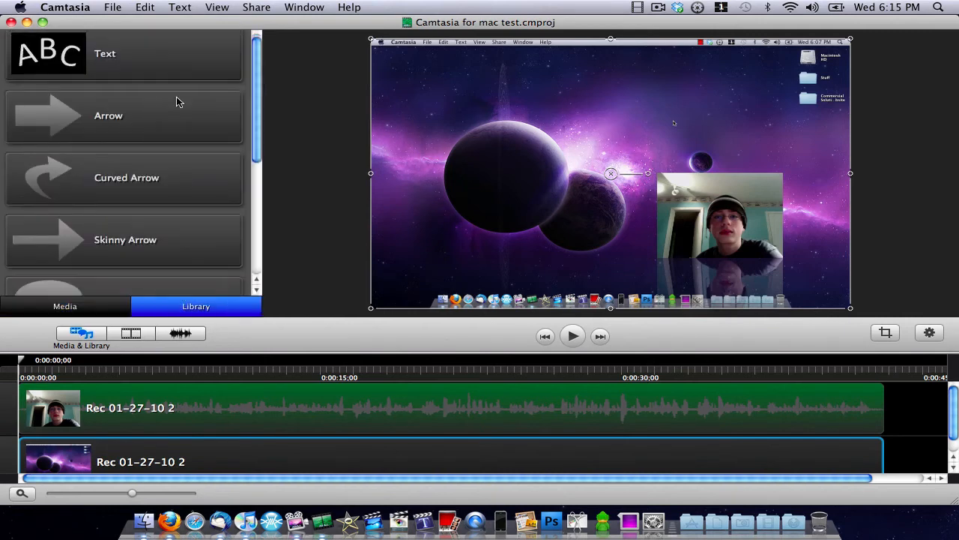
pyautogui.scroll(1, 166, 110)
pyautogui.scroll(-1, 190, 91)
pyautogui.scroll(1, 183, 99)
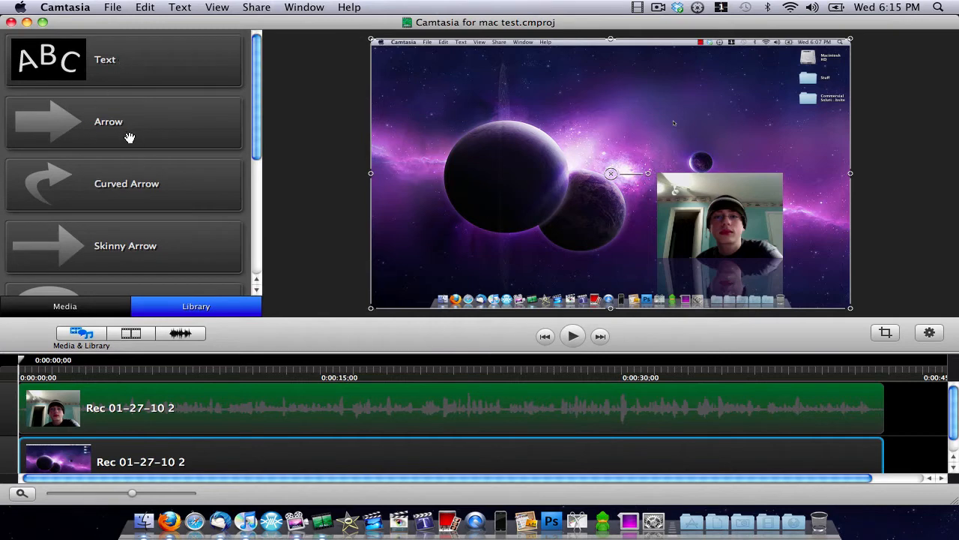
pyautogui.scroll(-5, 128, 137)
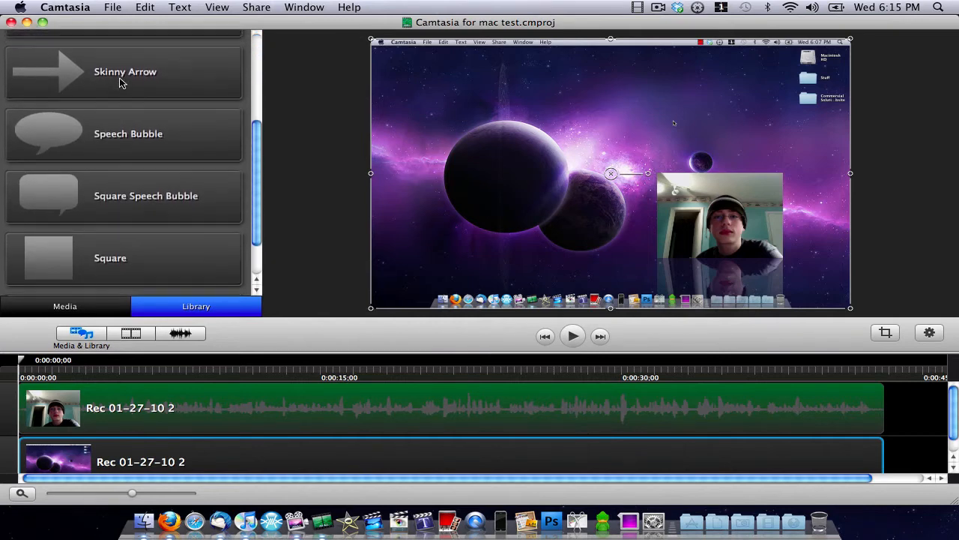
pyautogui.scroll(5, 120, 83)
pyautogui.scroll(-2, 117, 197)
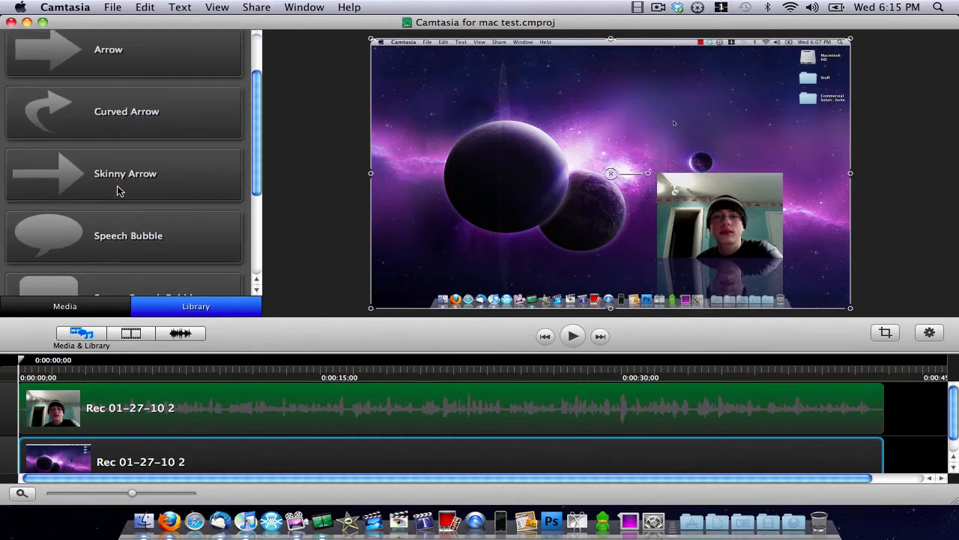
pyautogui.scroll(-2, 118, 191)
pyautogui.scroll(-2, 150, 196)
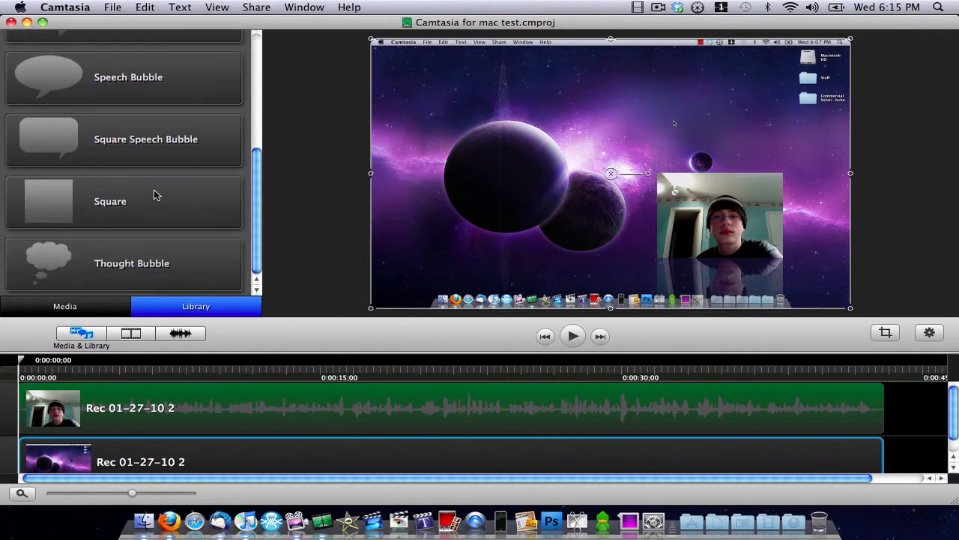
pyautogui.scroll(5, 172, 214)
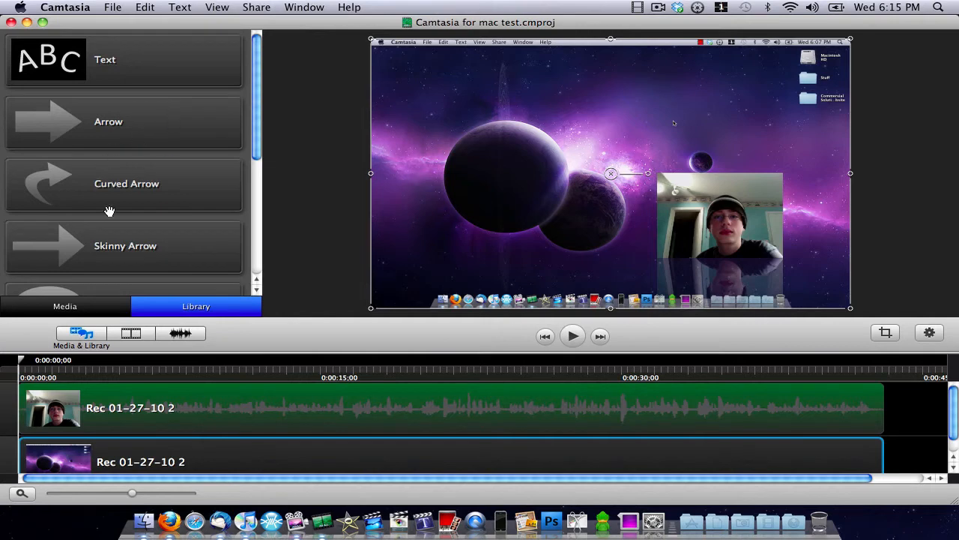
pyautogui.click(109, 306)
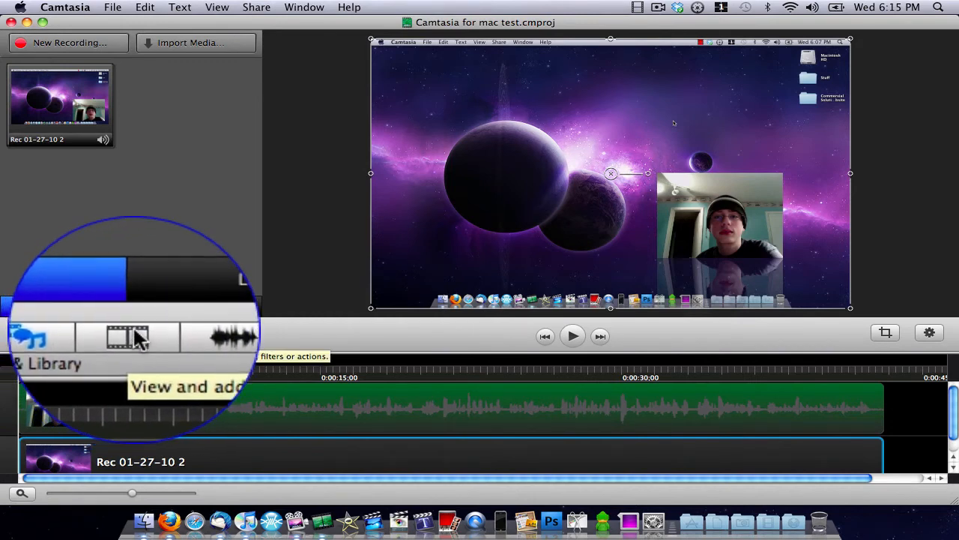
# - Review the available audio effects and the video transitions
pyautogui.click(180, 333)
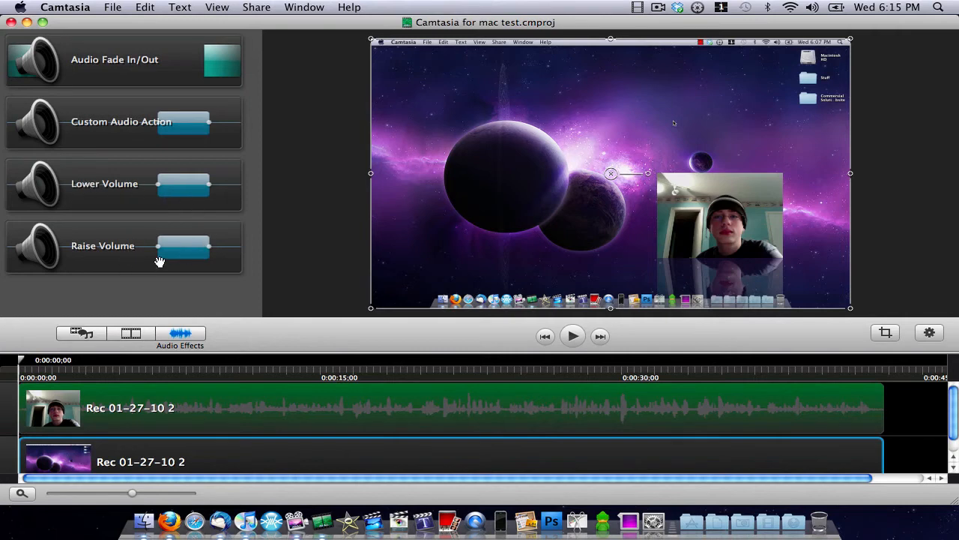
pyautogui.click(133, 334)
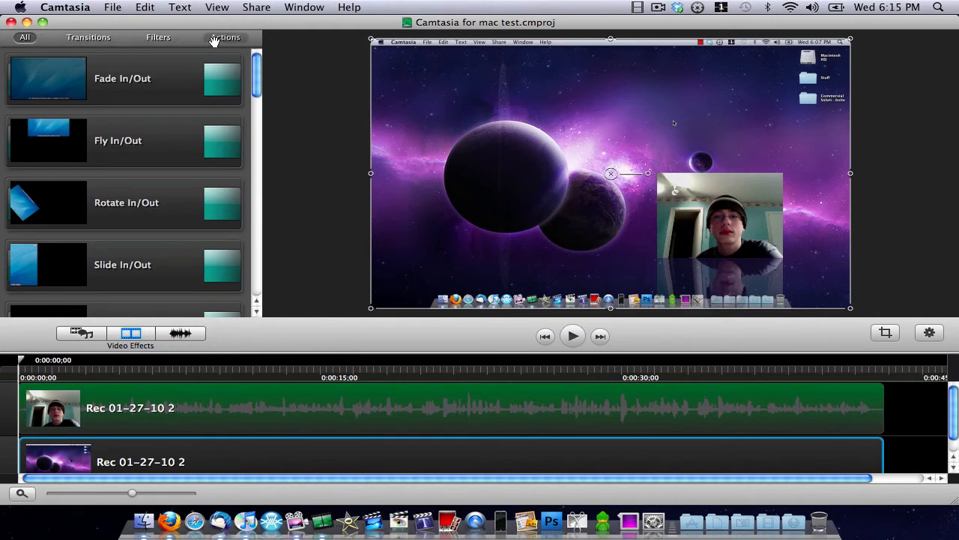
pyautogui.click(111, 36)
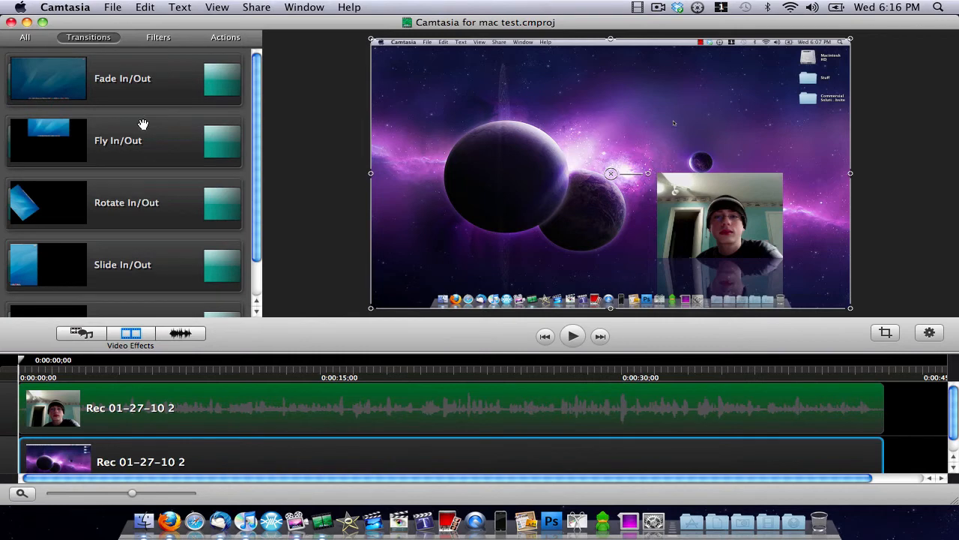
pyautogui.scroll(-2, 142, 221)
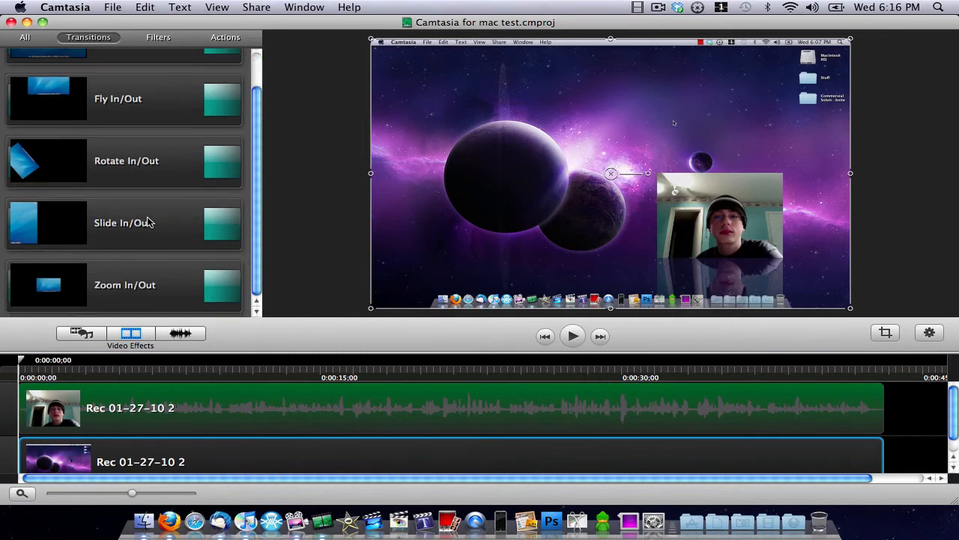
pyautogui.scroll(2, 168, 282)
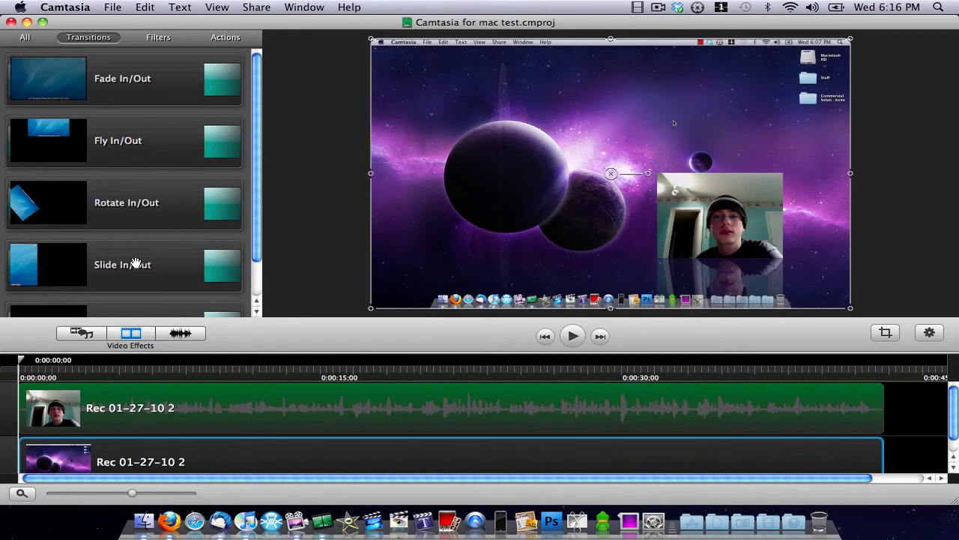
# - Apply the Rotate In/Out transition to the start of the webcam clip and preview it in playback
pyautogui.moveTo(122, 205)
pyautogui.mouseDown()
pyautogui.moveTo(158, 283)
pyautogui.moveTo(53, 386)
pyautogui.moveTo(59, 396)
pyautogui.mouseUp()
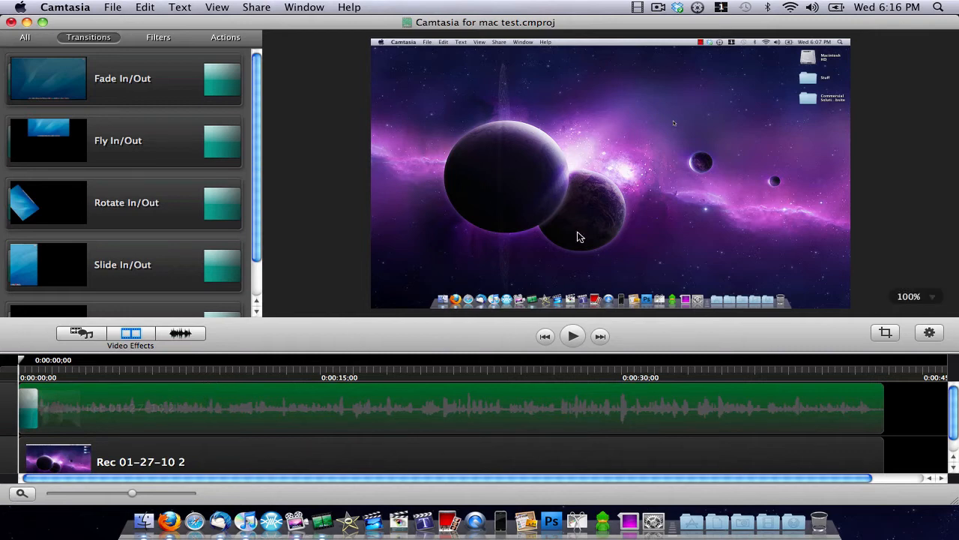
pyautogui.click(574, 337)
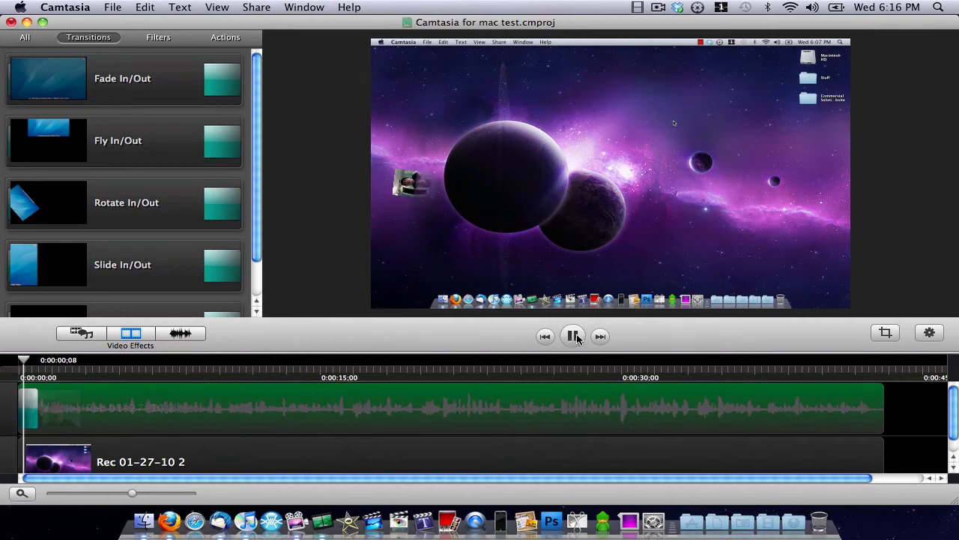
pyautogui.click(574, 337)
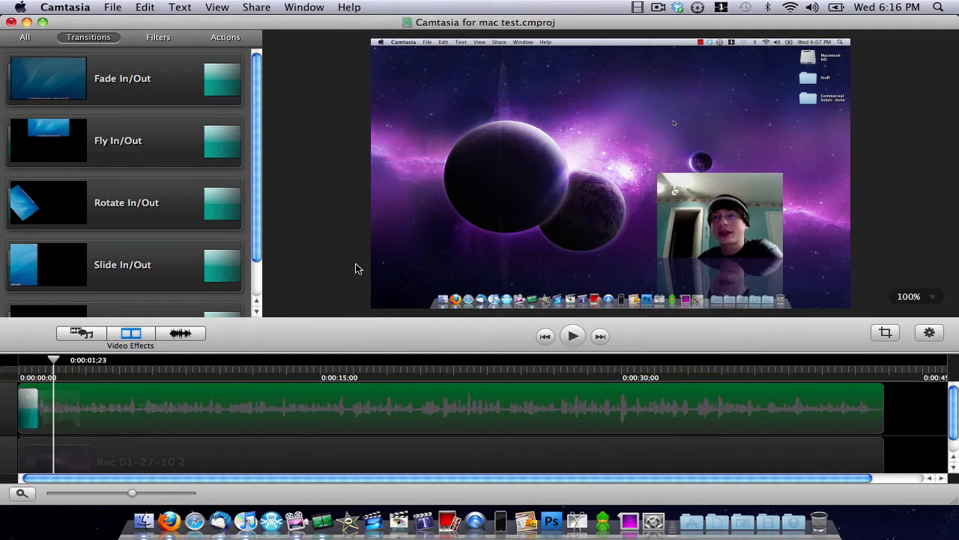
# - Delete the transition at the start of the webcam clip
pyautogui.rightClick(28, 406)
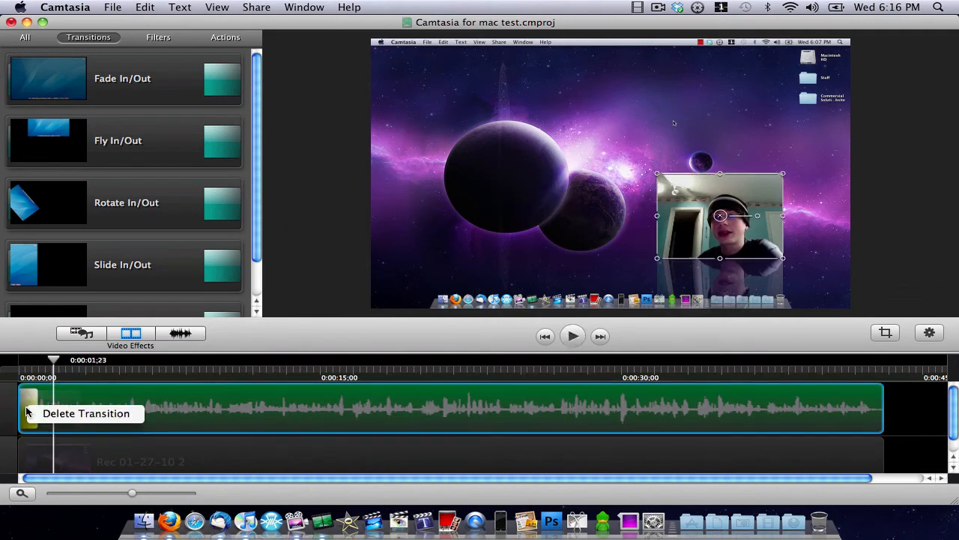
pyautogui.click(51, 415)
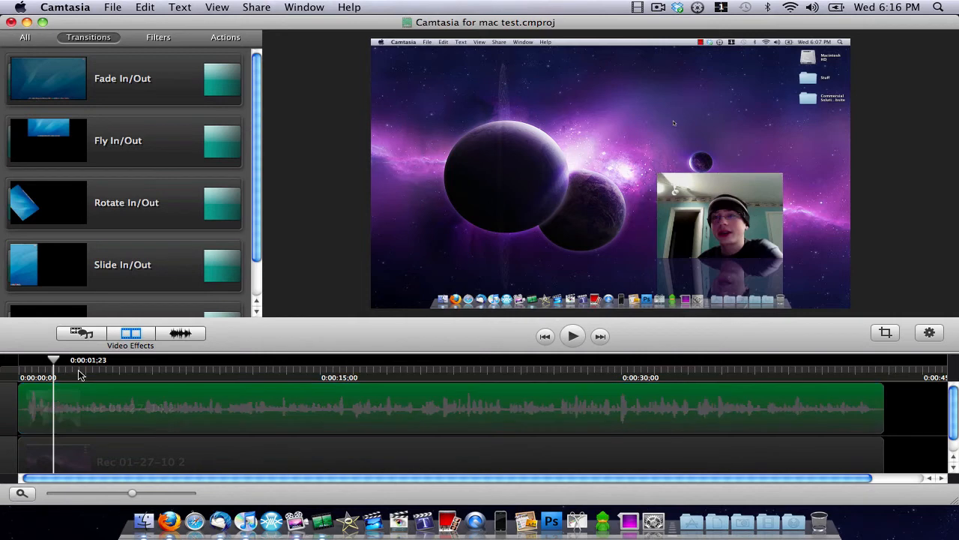
# - Review the available video filters, from Color Adjustment and Colorize to Reflection and Window Spotlight
pyautogui.click(156, 35)
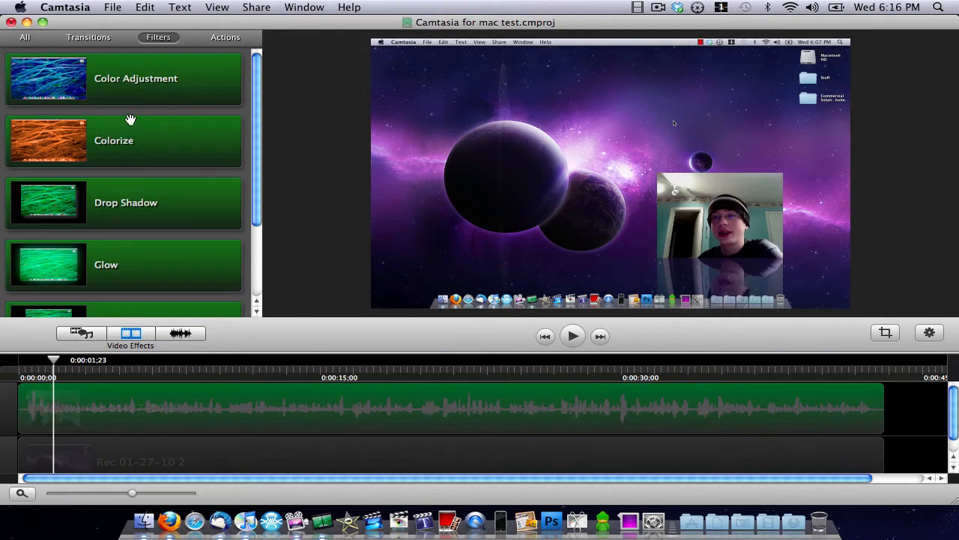
pyautogui.scroll(-3, 129, 128)
pyautogui.scroll(-1, 128, 137)
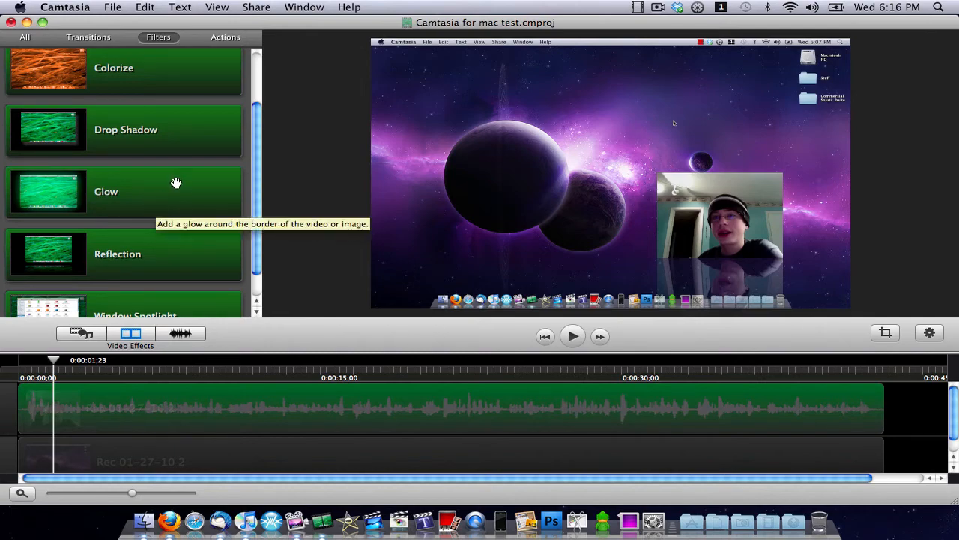
pyautogui.scroll(-3, 176, 184)
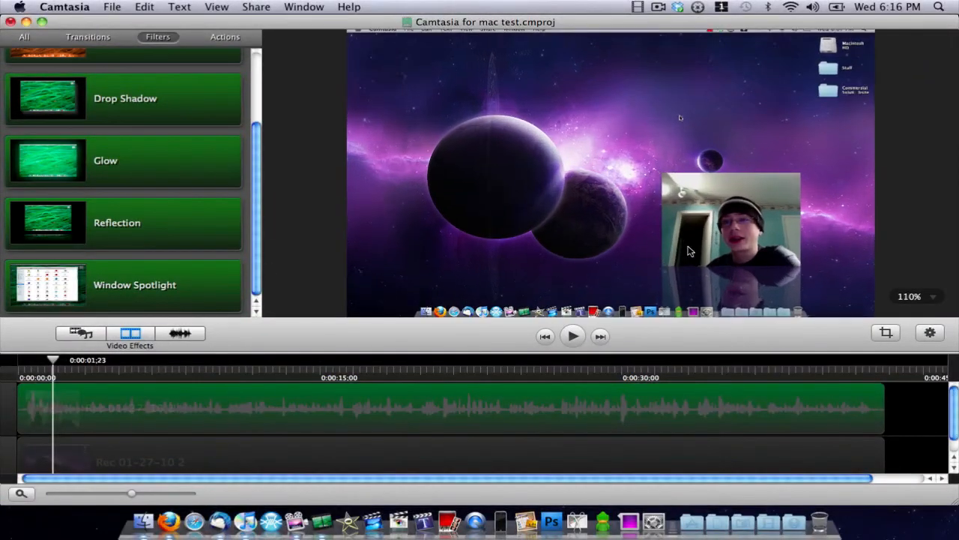
pyautogui.scroll(-1, 691, 251)
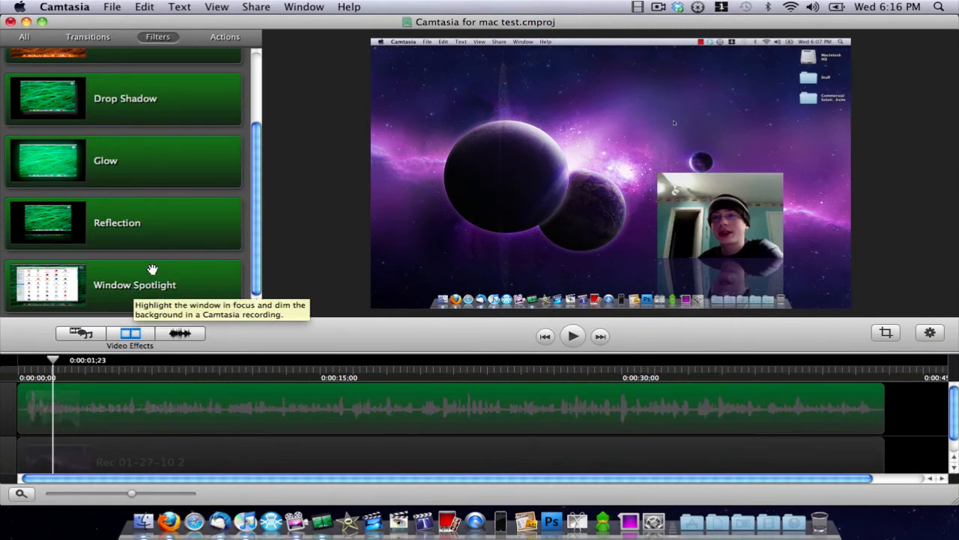
pyautogui.scroll(3, 163, 229)
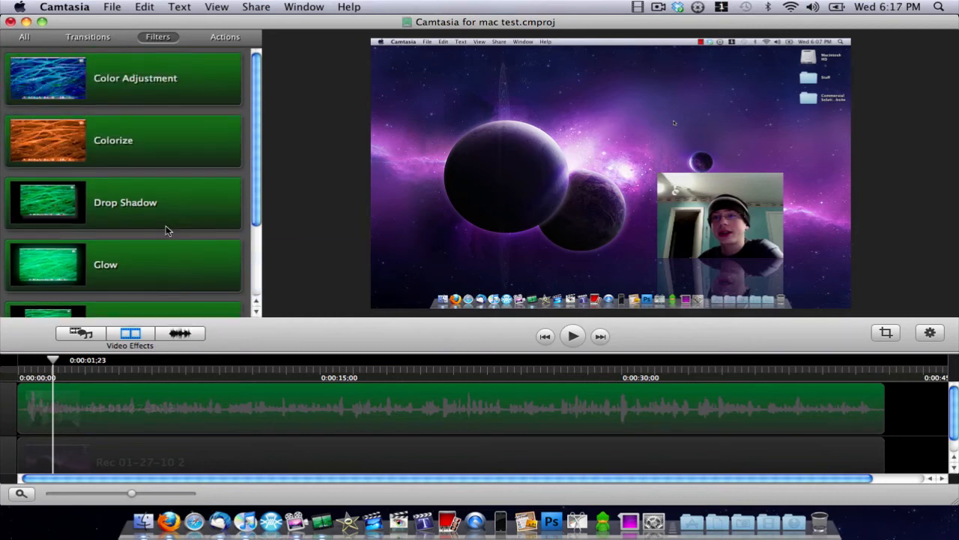
# - Review the available video actions, including Custom Video Action, the fades, flips, Restore, SmartFocus, Spin and zooms
pyautogui.click(212, 37)
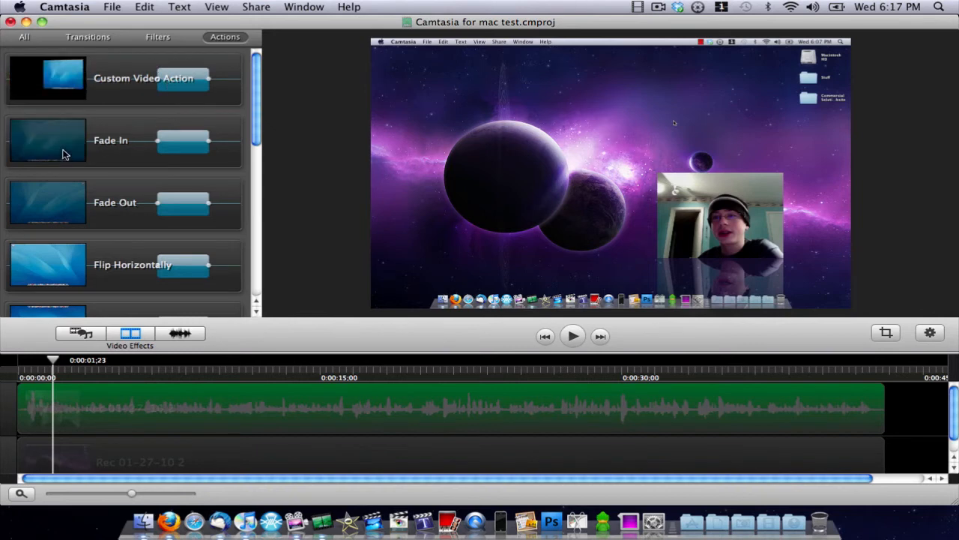
pyautogui.scroll(-5, 60, 215)
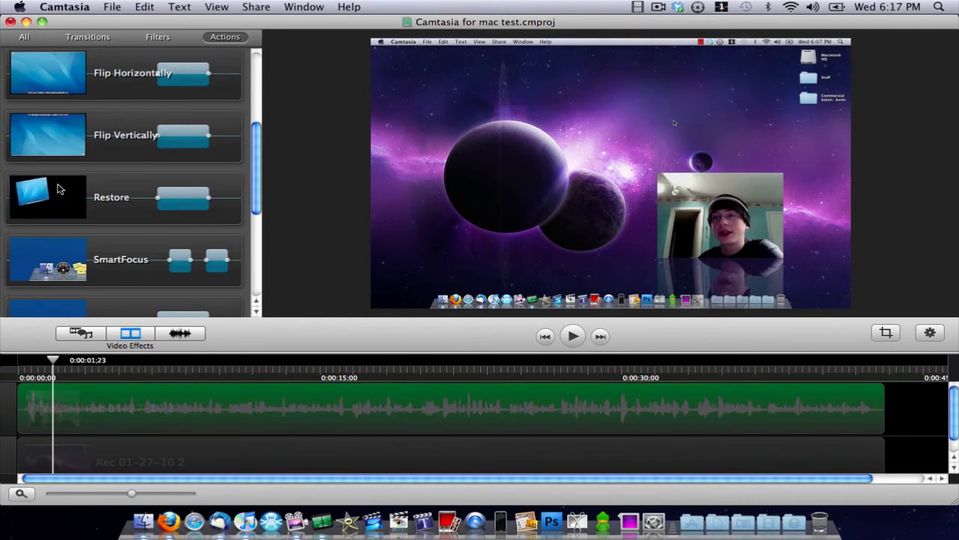
pyautogui.scroll(-1, 59, 210)
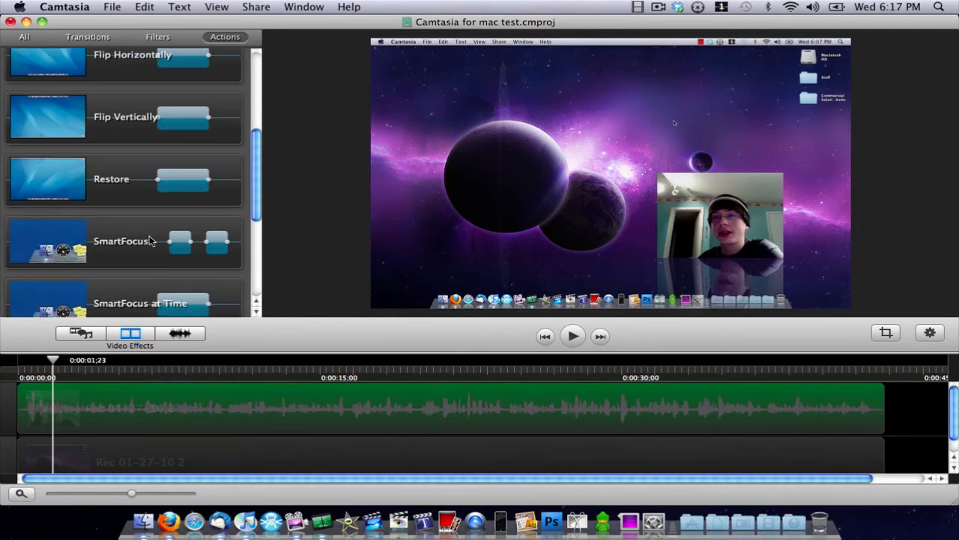
pyautogui.scroll(-1, 150, 240)
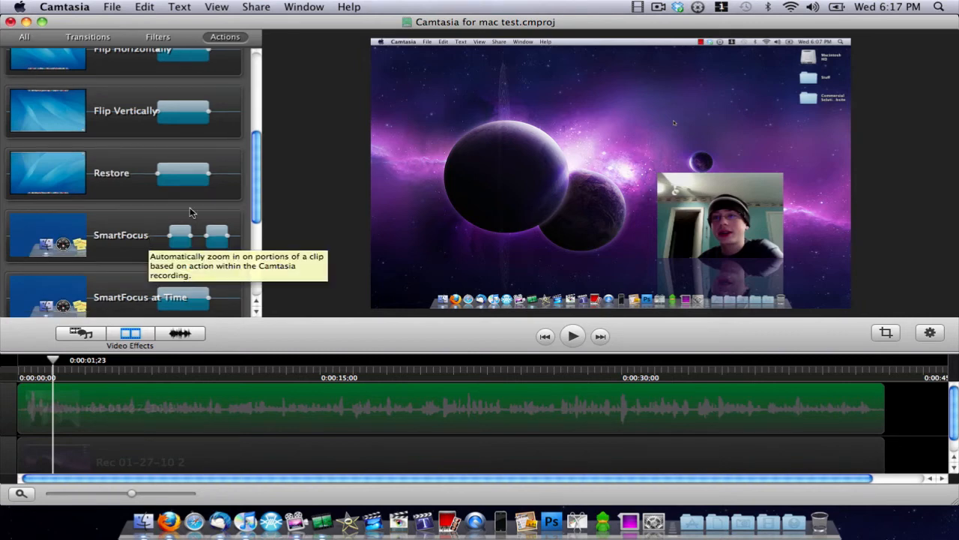
pyautogui.scroll(-5, 160, 242)
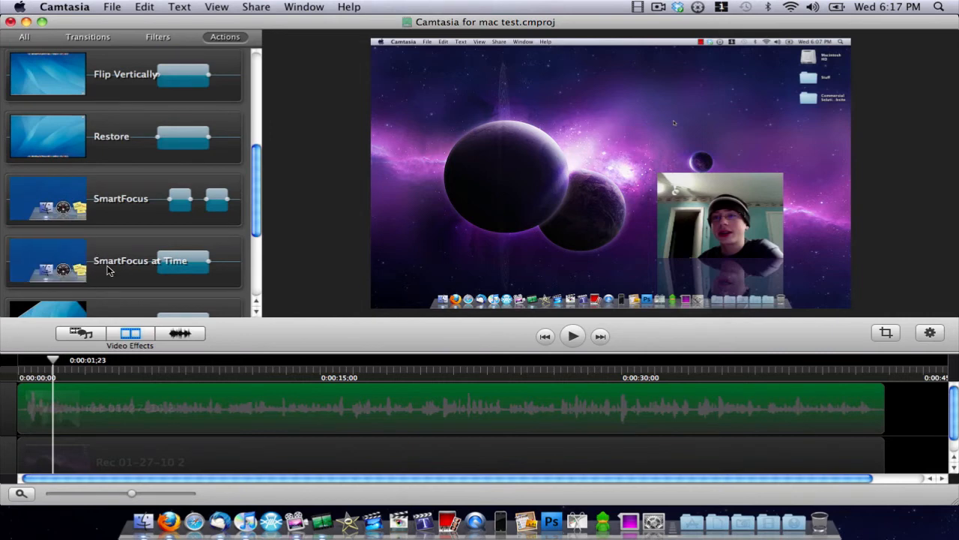
pyautogui.scroll(-10, 105, 255)
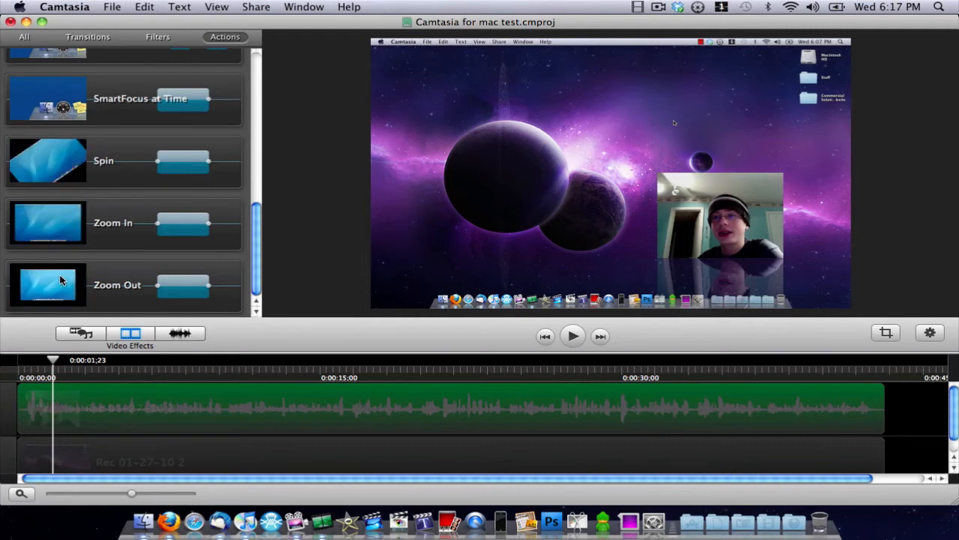
pyautogui.scroll(20, 102, 235)
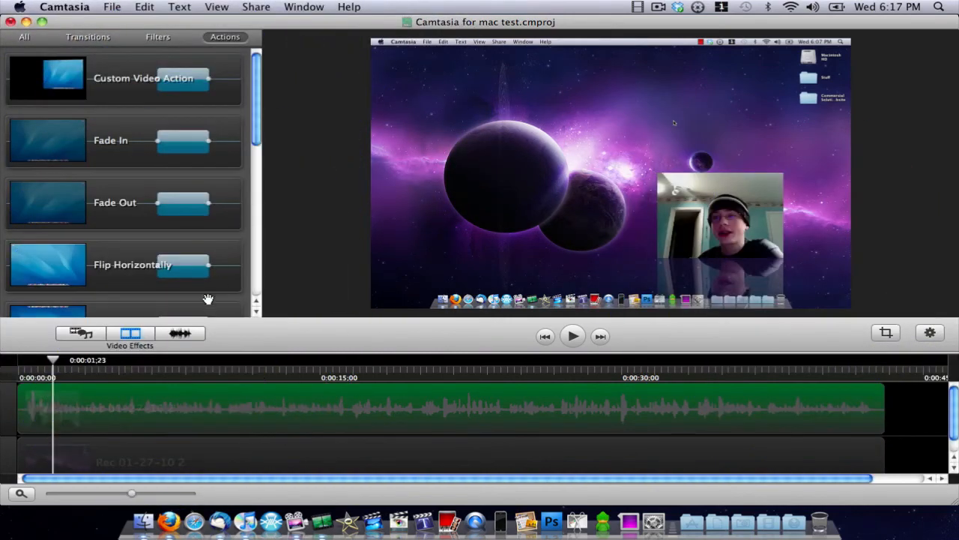
# - Return to the project media and examine the webcam clip's scale, opacity, rotation, position, volume and Reflection properties
pyautogui.click(80, 332)
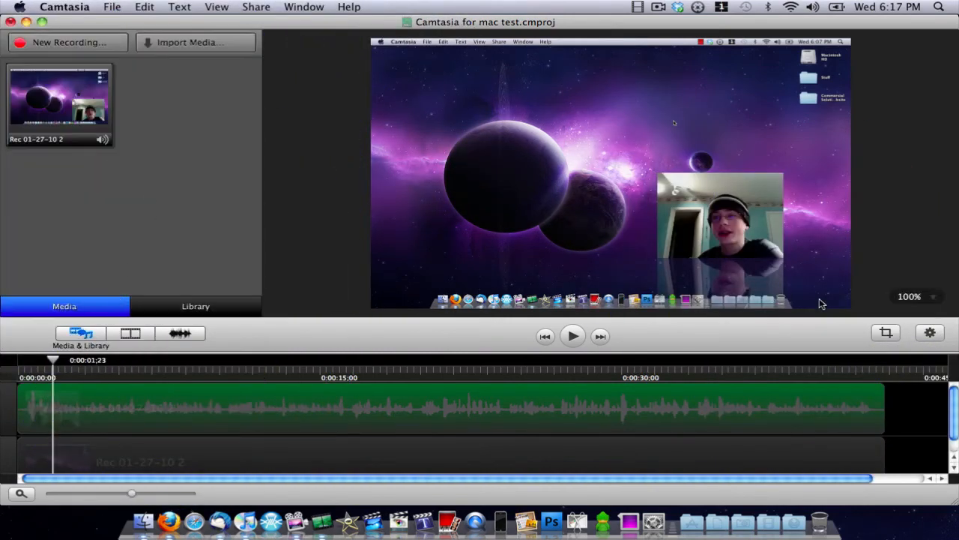
pyautogui.click(931, 336)
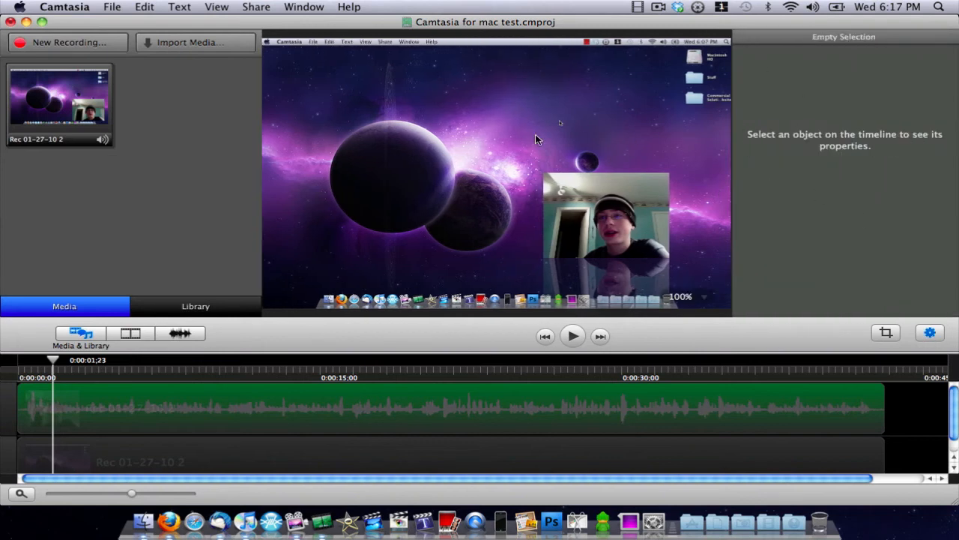
pyautogui.click(571, 227)
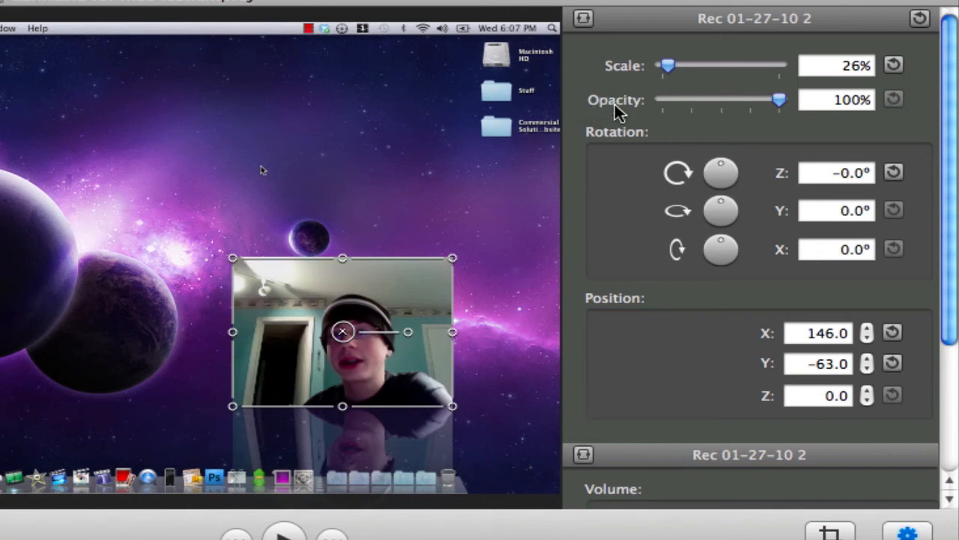
pyautogui.scroll(-5, 632, 323)
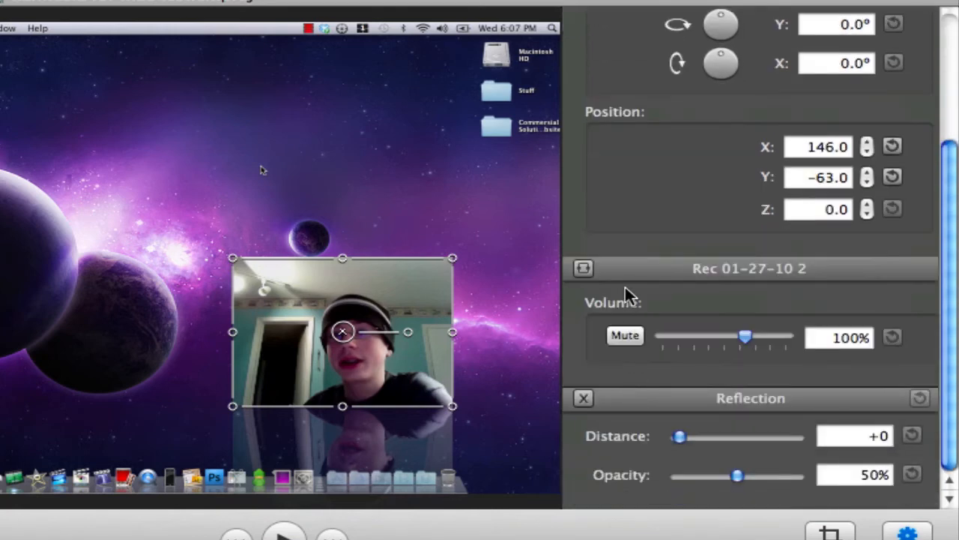
pyautogui.scroll(5, 636, 432)
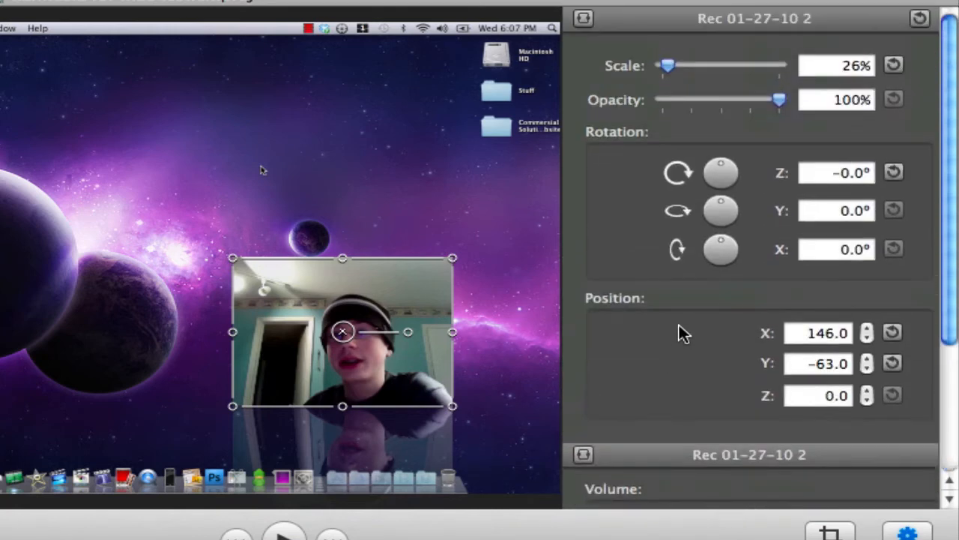
# - Set the webcam clip's scale to 37%, opacity to 100%, and rotation to Z 0.0°, Y 15.9° and X -360.0°
pyautogui.moveTo(669, 63); pyautogui.dragTo(673, 69)
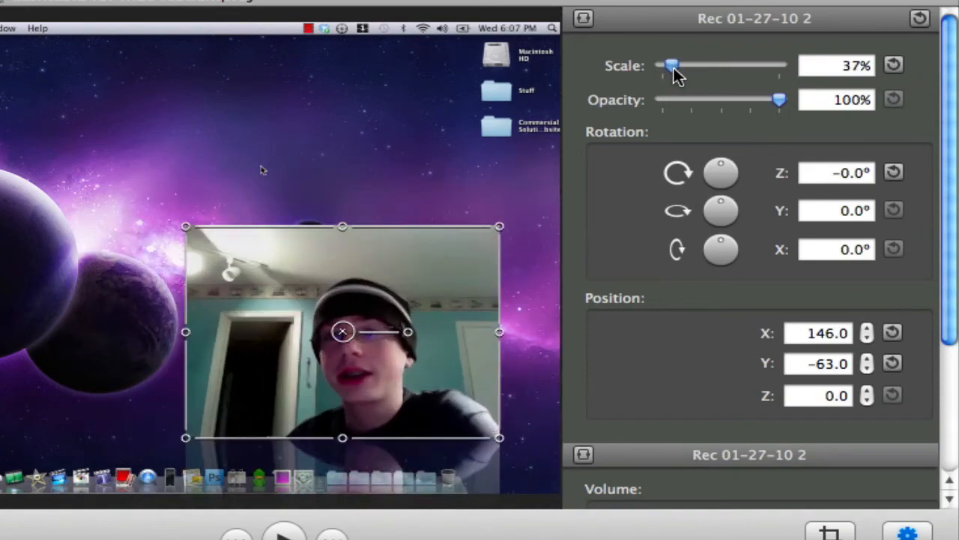
pyautogui.moveTo(774, 101); pyautogui.dragTo(812, 110)
pyautogui.moveTo(726, 172)
pyautogui.mouseDown()
pyautogui.moveTo(741, 176)
pyautogui.moveTo(723, 168)
pyautogui.mouseUp()
pyautogui.moveTo(724, 205)
pyautogui.mouseDown()
pyautogui.moveTo(739, 210)
pyautogui.moveTo(724, 208)
pyautogui.mouseUp()
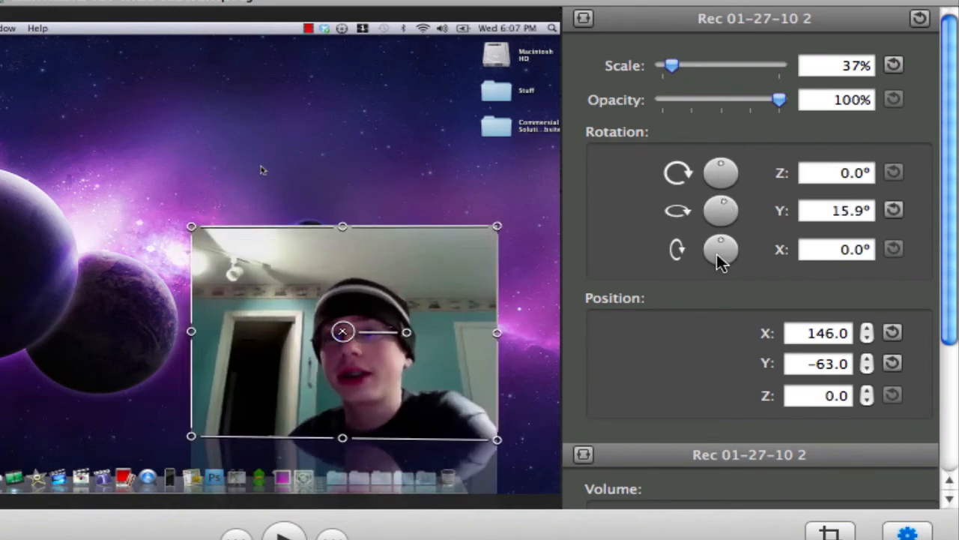
pyautogui.moveTo(718, 242)
pyautogui.mouseDown()
pyautogui.moveTo(712, 262)
pyautogui.moveTo(730, 262)
pyautogui.moveTo(727, 239)
pyautogui.moveTo(723, 244)
pyautogui.mouseUp()
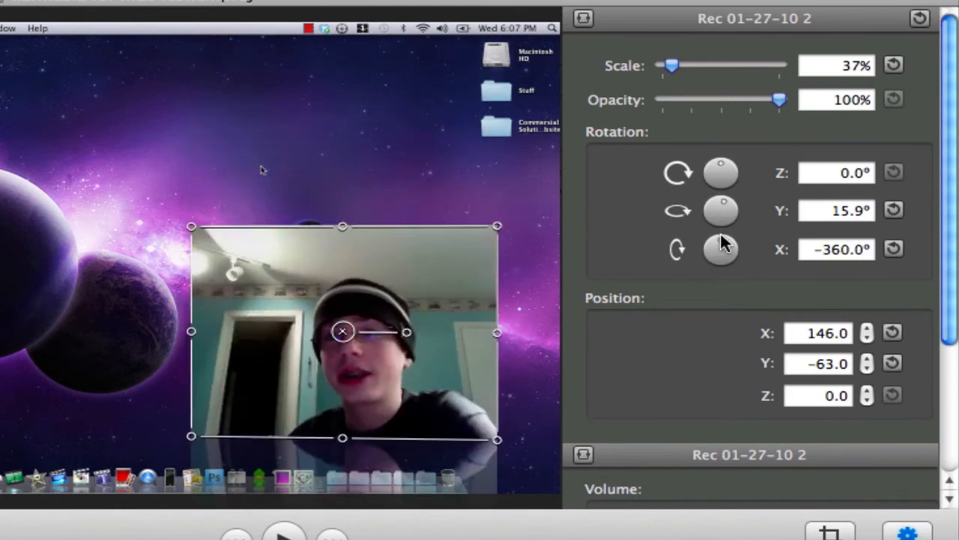
# - Set the webcam clip's X position to 145.0
pyautogui.click(866, 331)
pyautogui.click(866, 330)
pyautogui.click(868, 339)
pyautogui.click(868, 339)
pyautogui.click(868, 339)
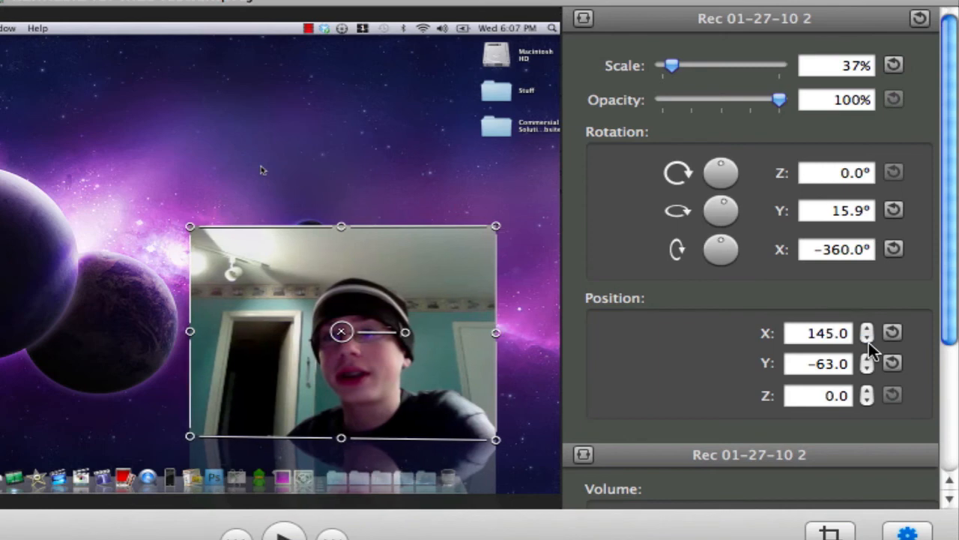
# - Check the webcam clip's volume and Reflection settings, move the clip to about X 127, Y 0 on the canvas, and hide its properties
pyautogui.scroll(-5, 749, 284)
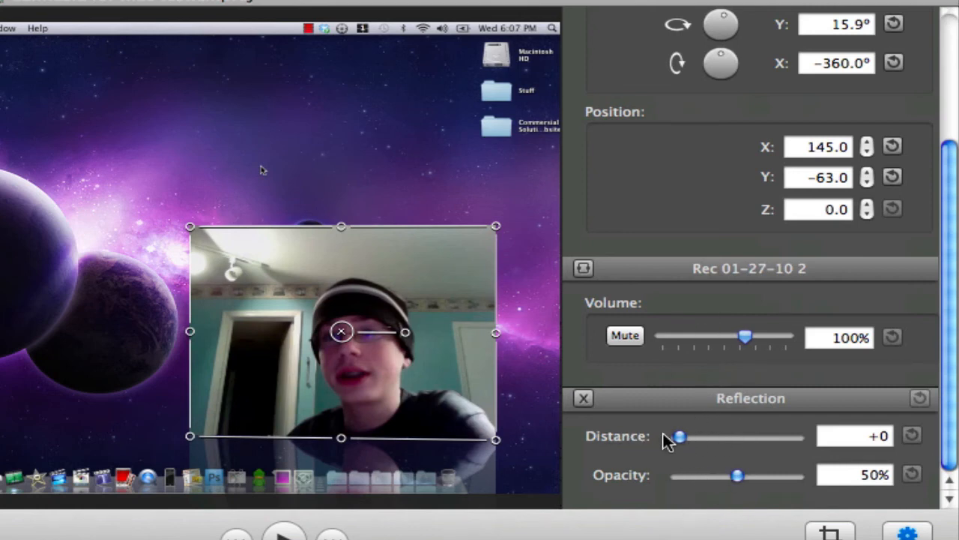
pyautogui.scroll(-1, 383, 446)
pyautogui.scroll(1, 347, 374)
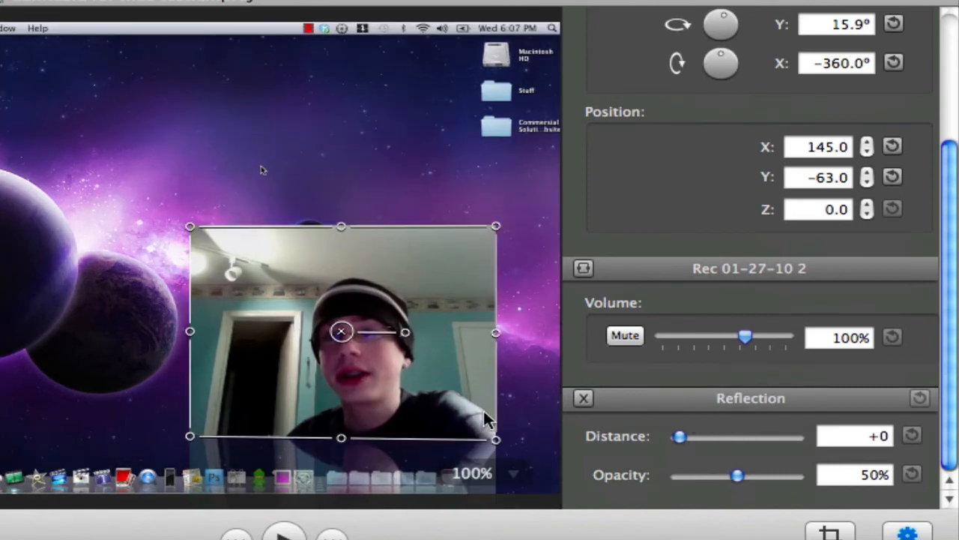
pyautogui.moveTo(371, 329); pyautogui.dragTo(346, 255)
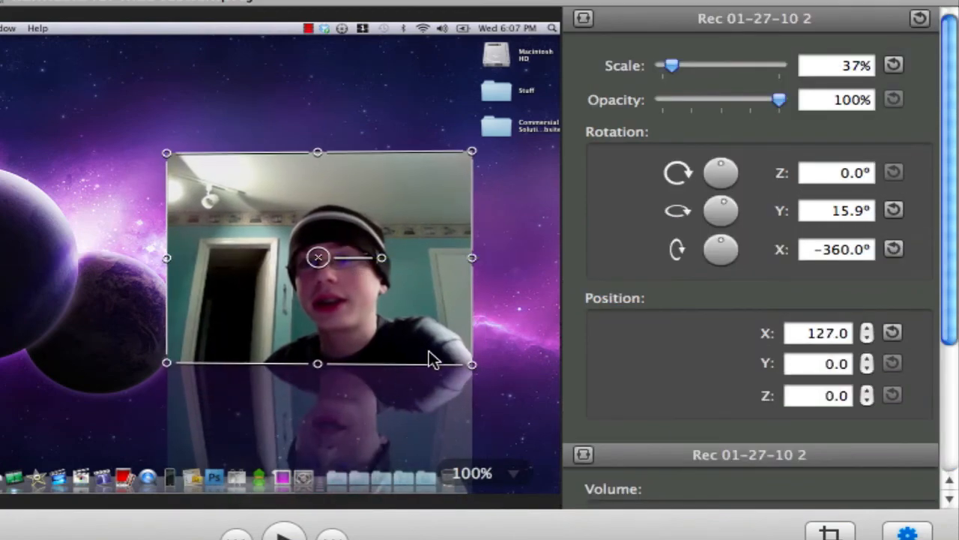
pyautogui.click(908, 534)
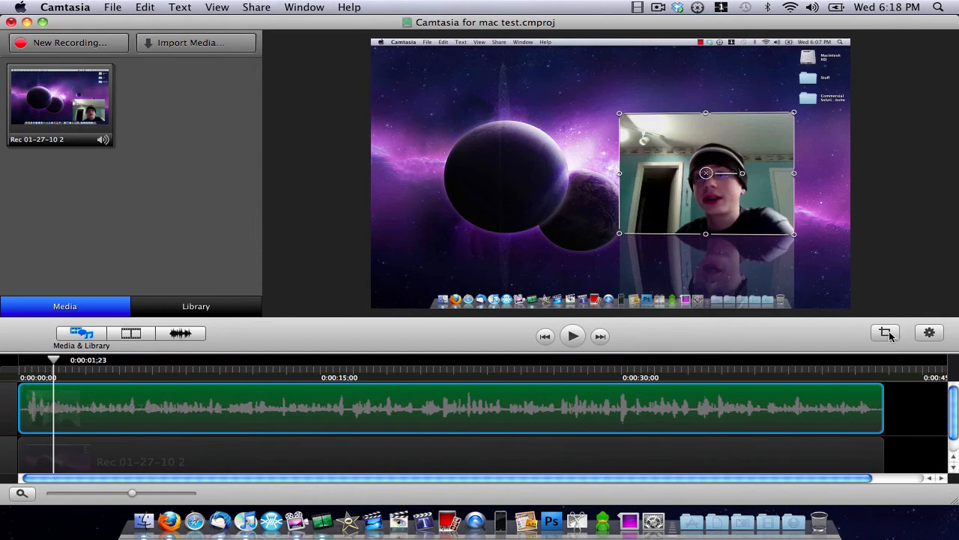
# - Close the Camtasia for mac test.cmproj project without saving the changes
pyautogui.click(875, 459)
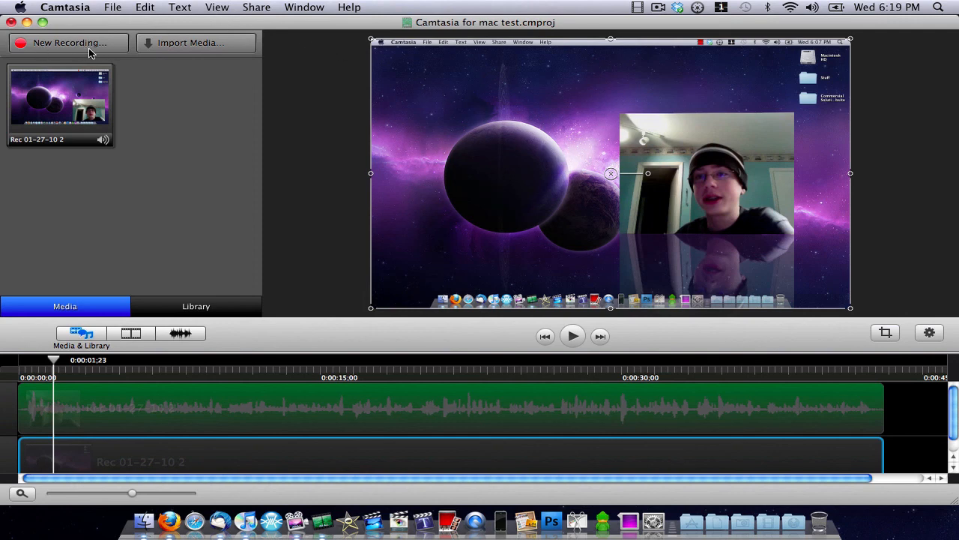
pyautogui.click(12, 22)
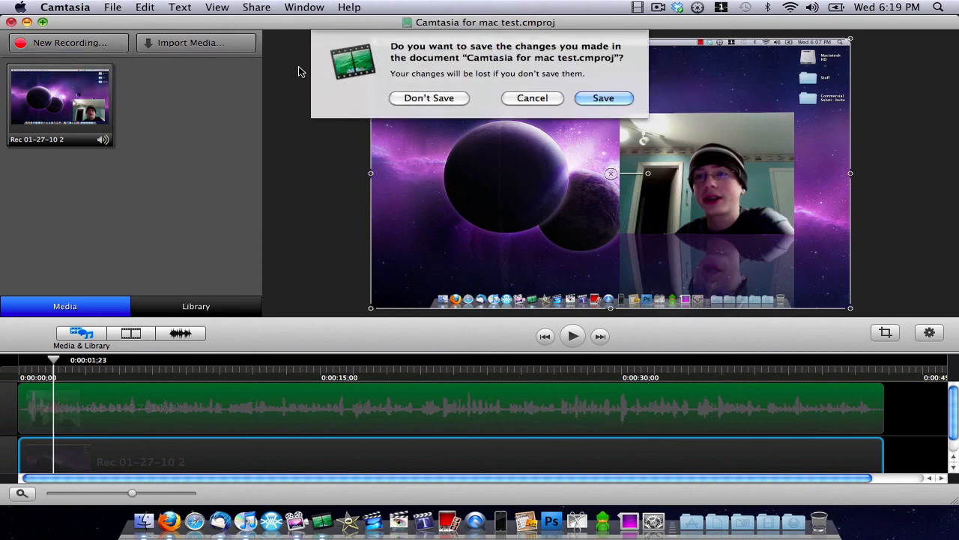
pyautogui.click(426, 97)
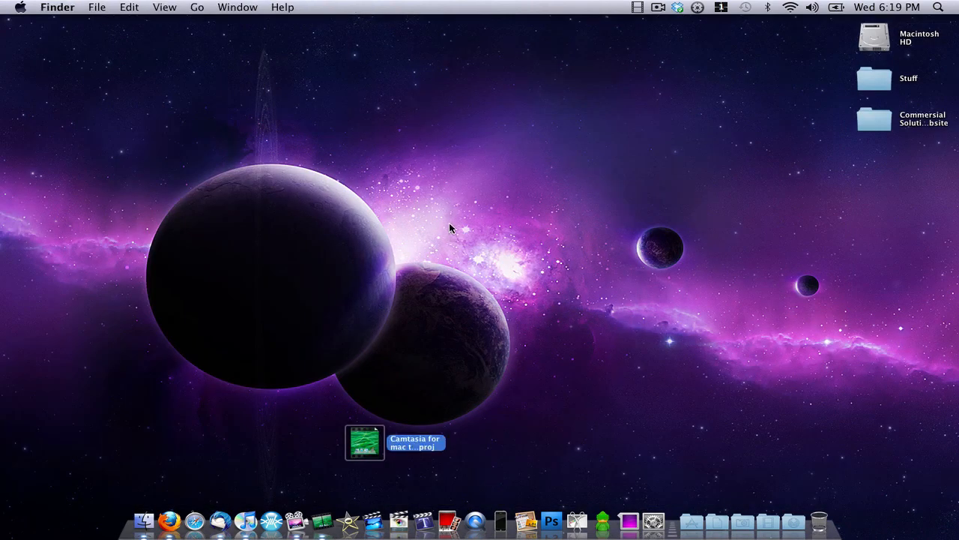
# - Switch to Firefox and show the already open Camtasia for Mac page on TechSmith's website
pyautogui.click(450, 228)
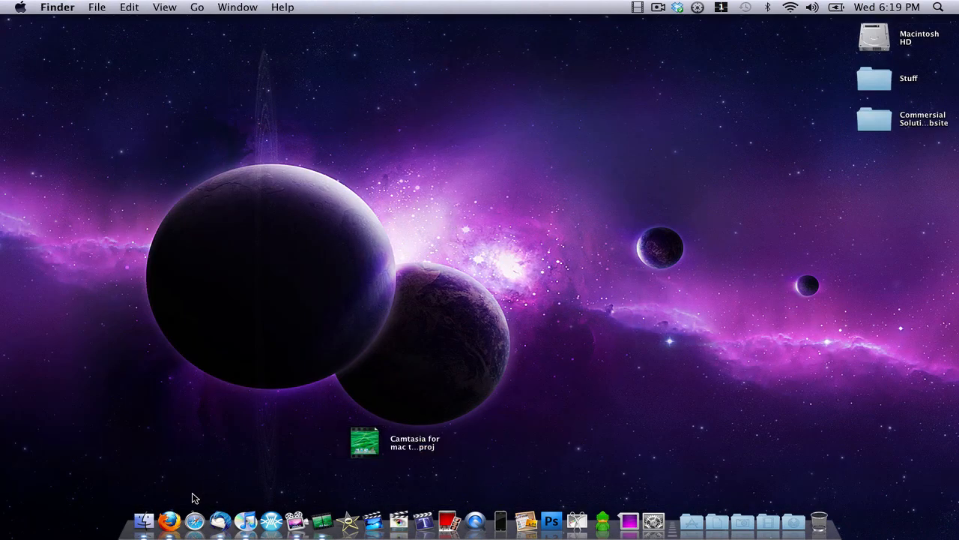
pyautogui.click(169, 521)
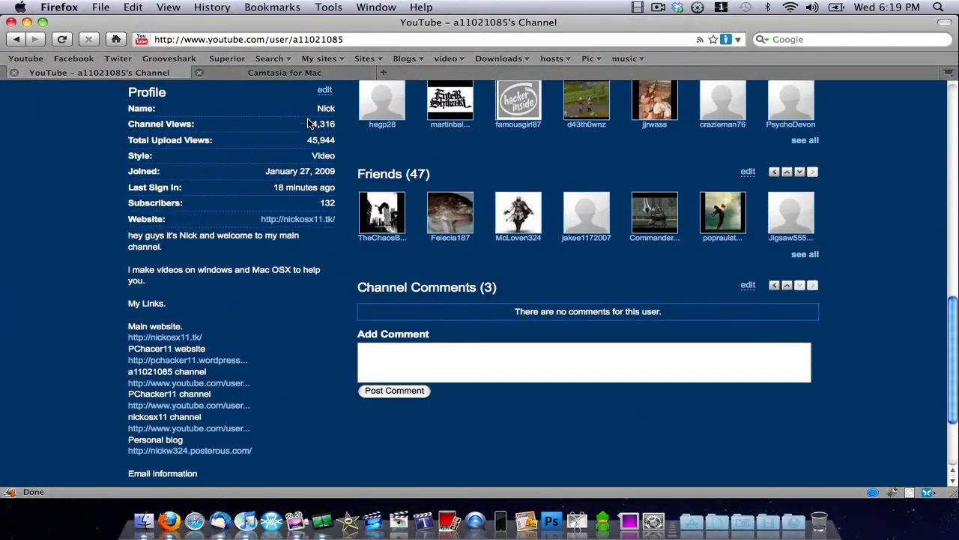
pyautogui.click(310, 72)
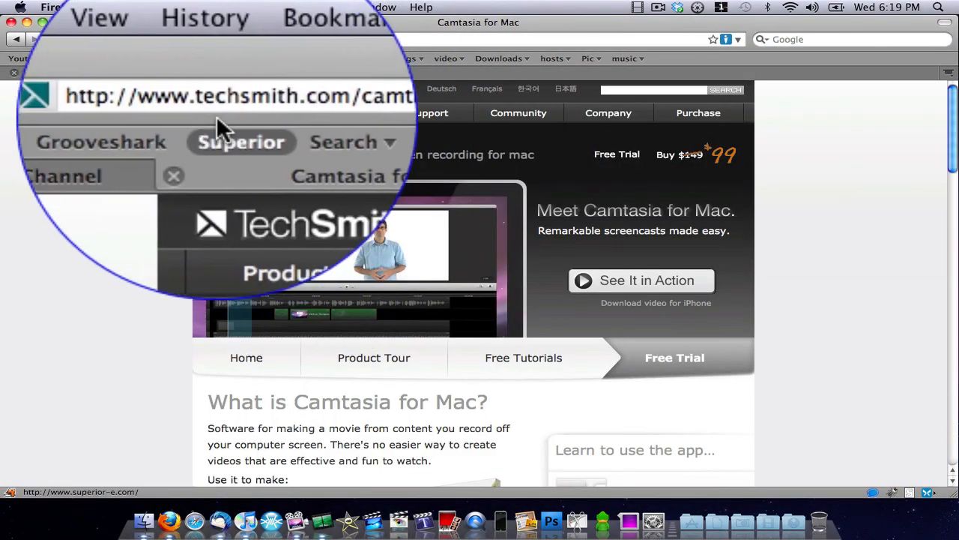